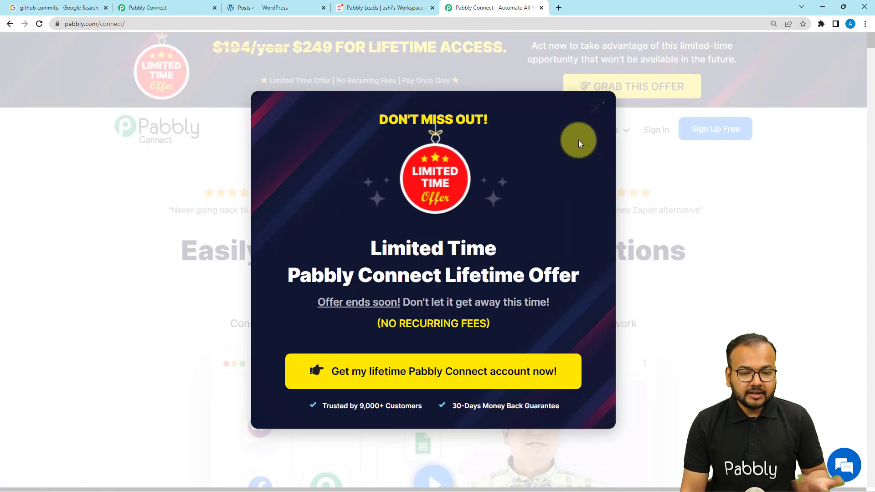
Dismiss the lifetime offer pop-up and look at the list of Pabbly products
{"action": "left_click", "coordinate": [593, 109]}
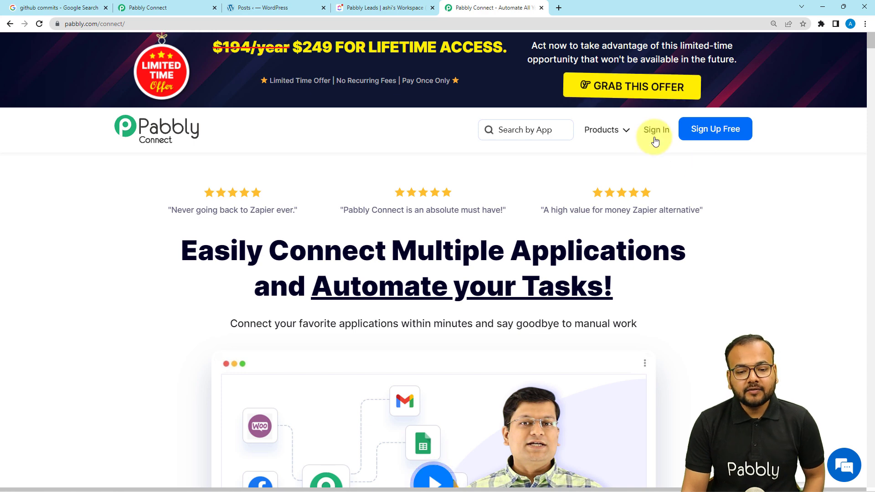
{"action": "left_click", "coordinate": [603, 131]}
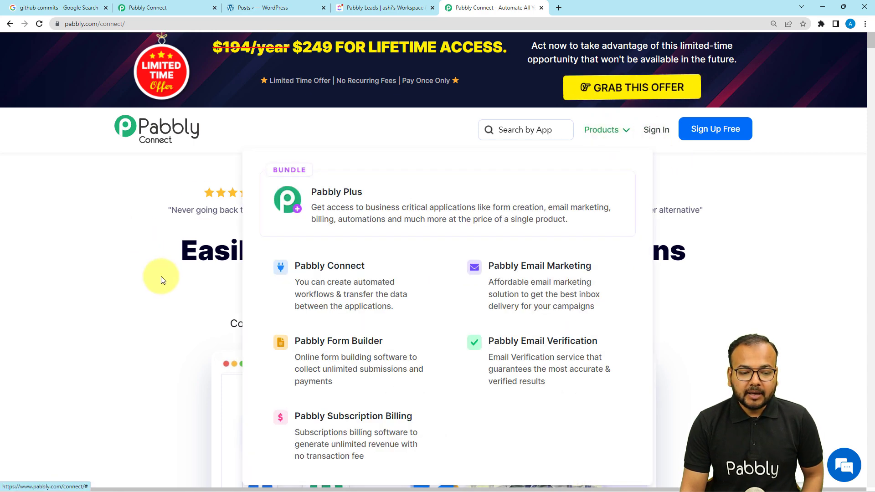
Create a workflow named "ClickUp Tasks to WordPress Posts" from the Pabbly Connect dashboard
{"action": "left_click", "coordinate": [160, 7]}
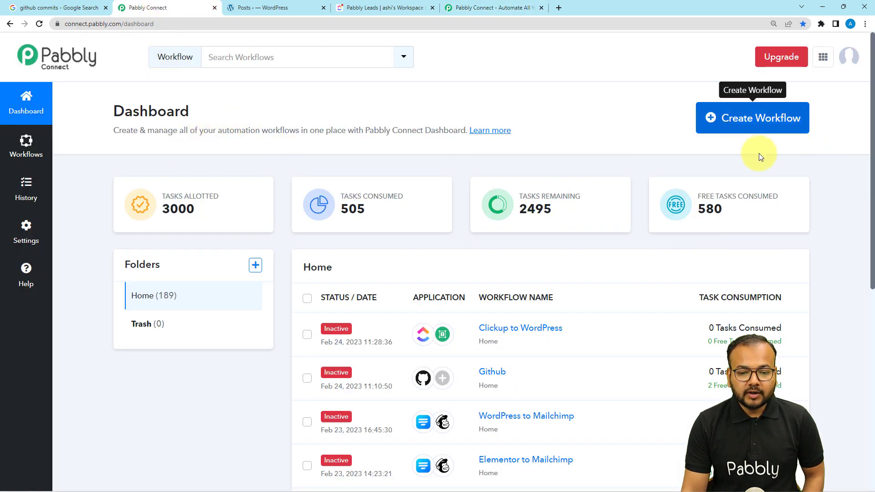
{"action": "left_click", "coordinate": [776, 120]}
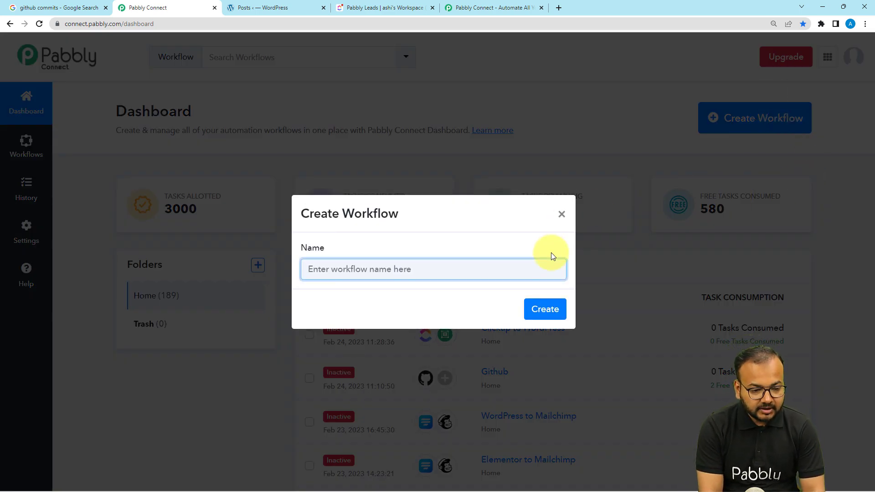
{"action": "type", "text": "ClickUp Tasks to Wor"}
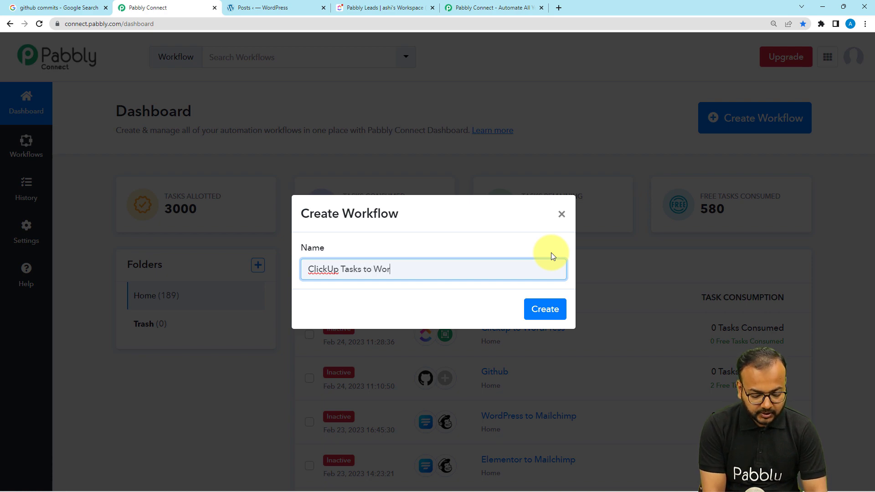
{"action": "type", "text": "dPres"}
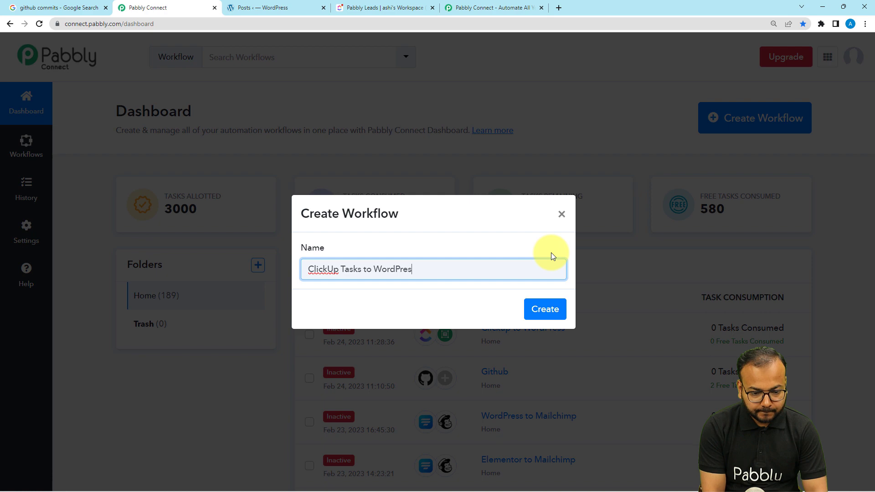
{"action": "type", "text": "s Posts"}
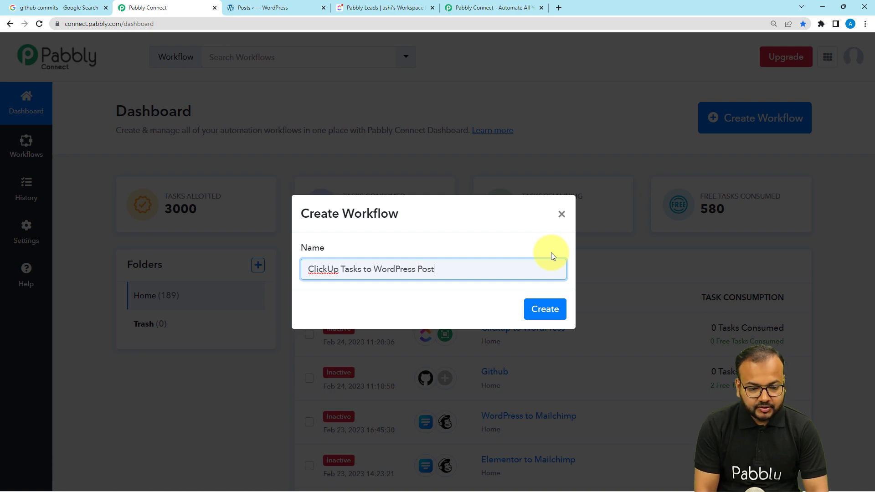
{"action": "left_click", "coordinate": [540, 308]}
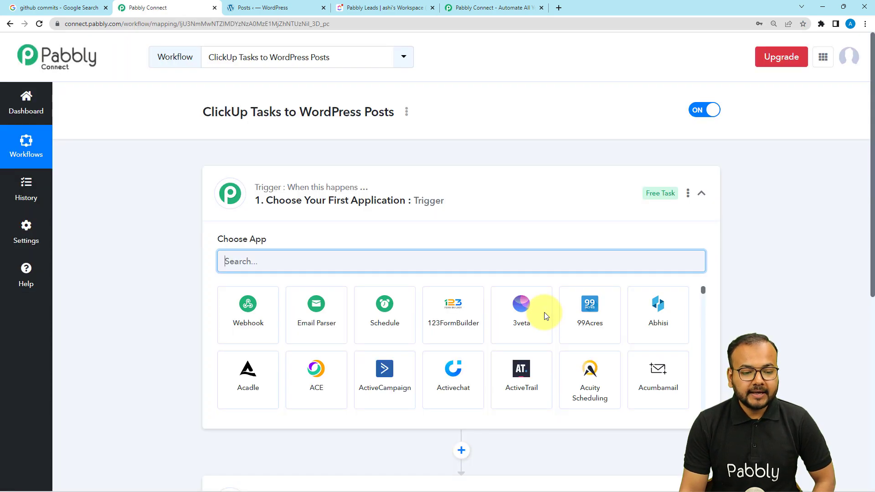
Search the trigger's app list for "click" and choose ClickUp as the trigger application
{"action": "left_click", "coordinate": [433, 192]}
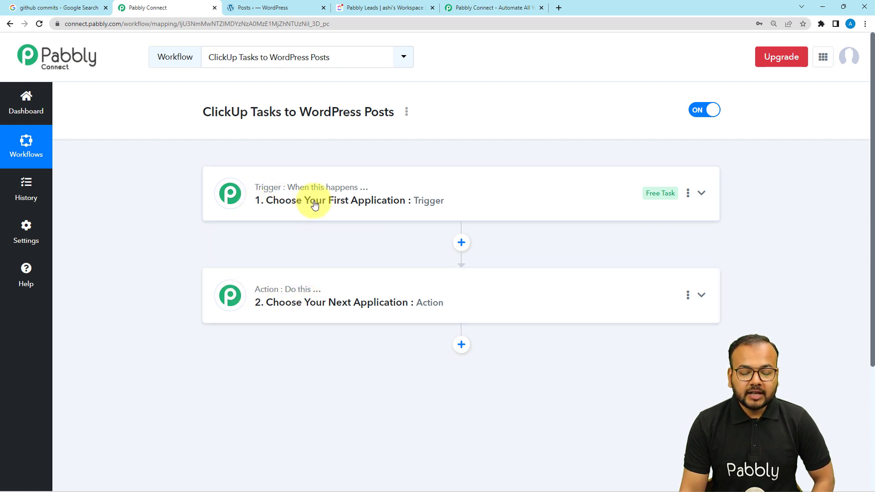
{"action": "mouse_move", "coordinate": [322, 290]}
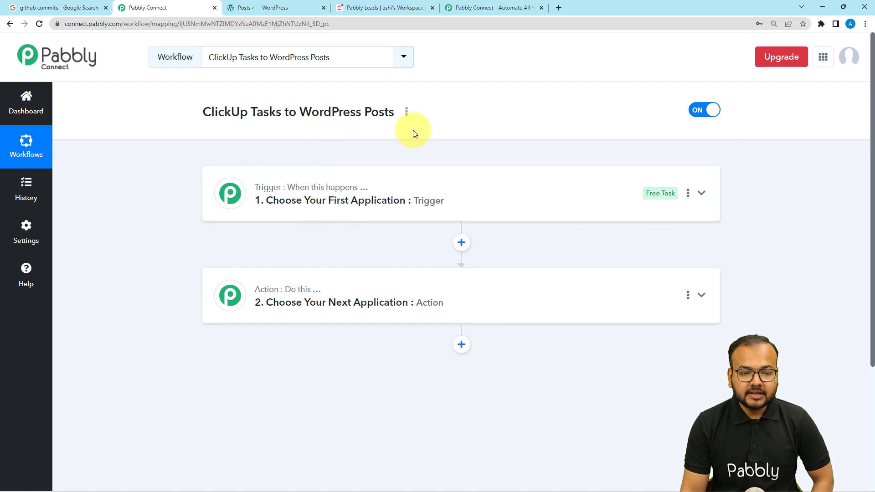
{"action": "left_click", "coordinate": [357, 208]}
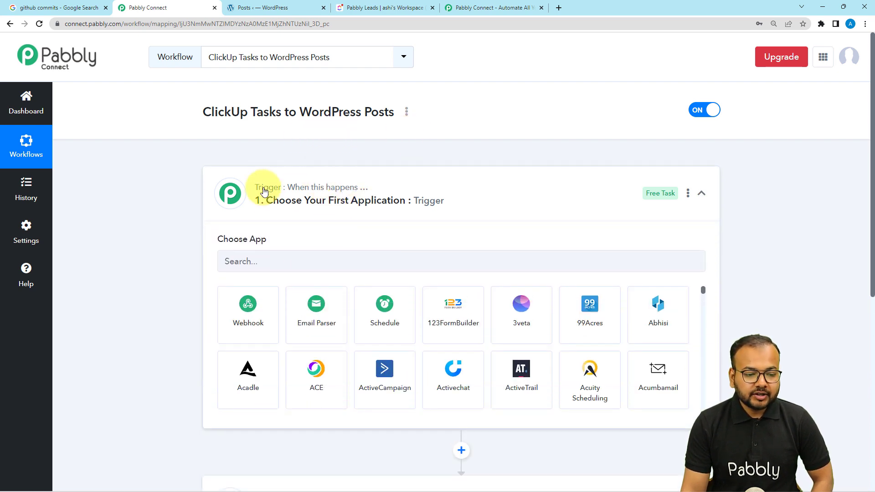
{"action": "scroll", "coordinate": [269, 197], "scroll_direction": "down", "scroll_amount": 2}
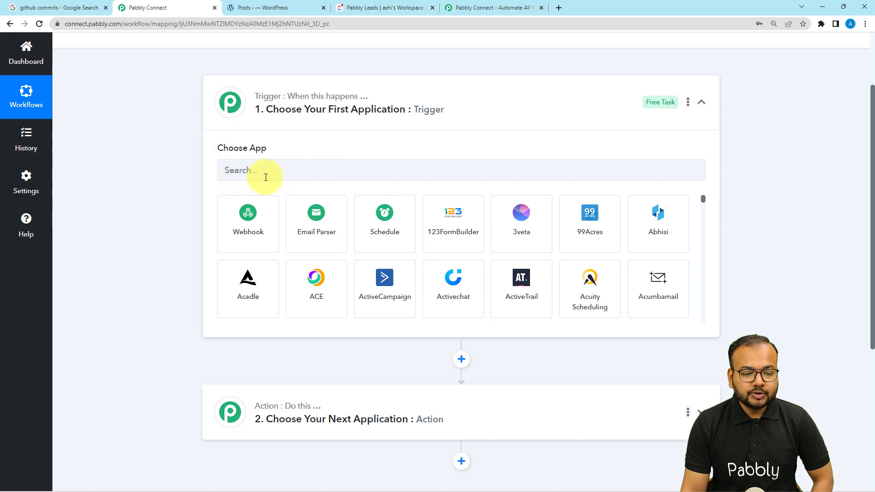
{"action": "left_click", "coordinate": [325, 173]}
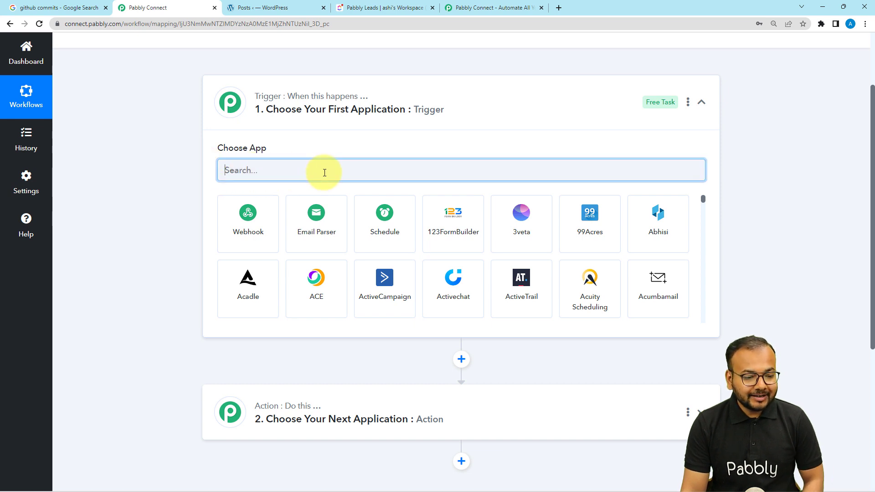
{"action": "type", "text": "click"}
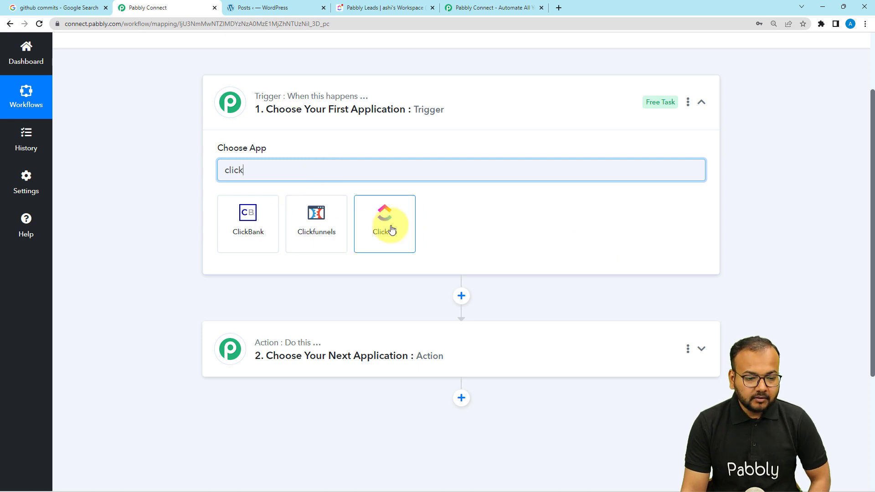
{"action": "left_click", "coordinate": [385, 226]}
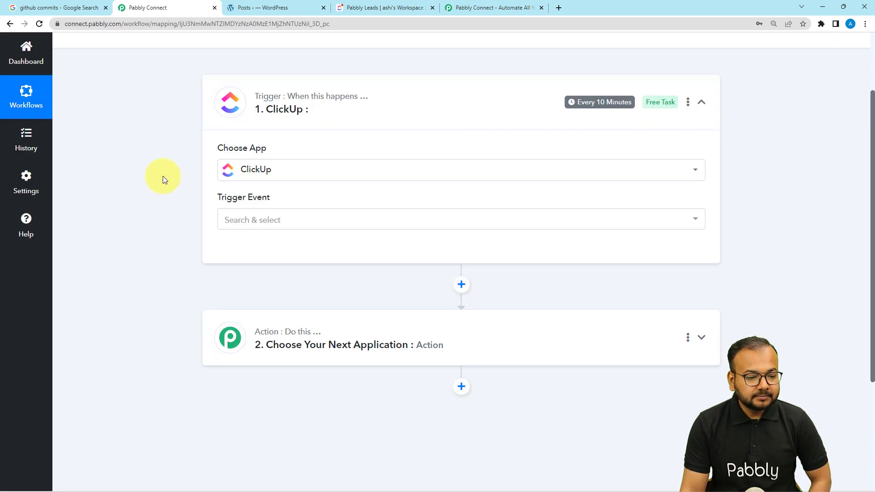
Set the ClickUp trigger event to New Task
{"action": "scroll", "coordinate": [165, 179], "scroll_direction": "down", "scroll_amount": 2}
{"action": "left_click", "coordinate": [255, 130]}
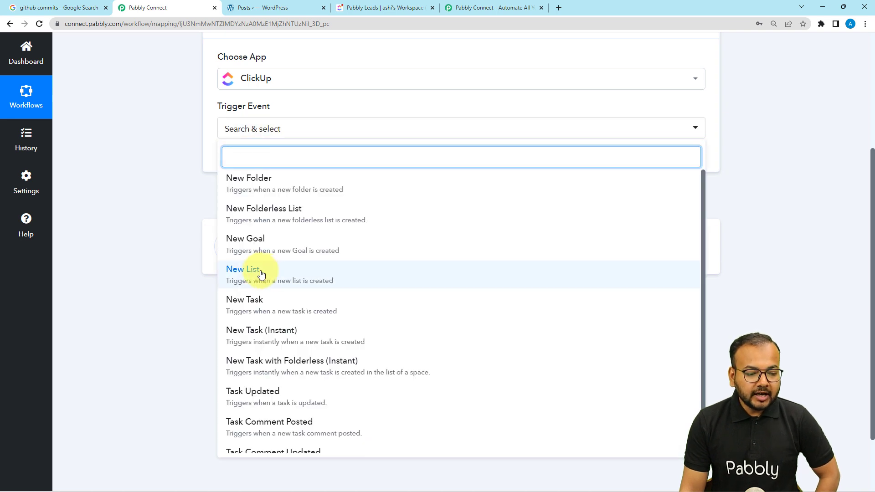
{"action": "left_click", "coordinate": [230, 303]}
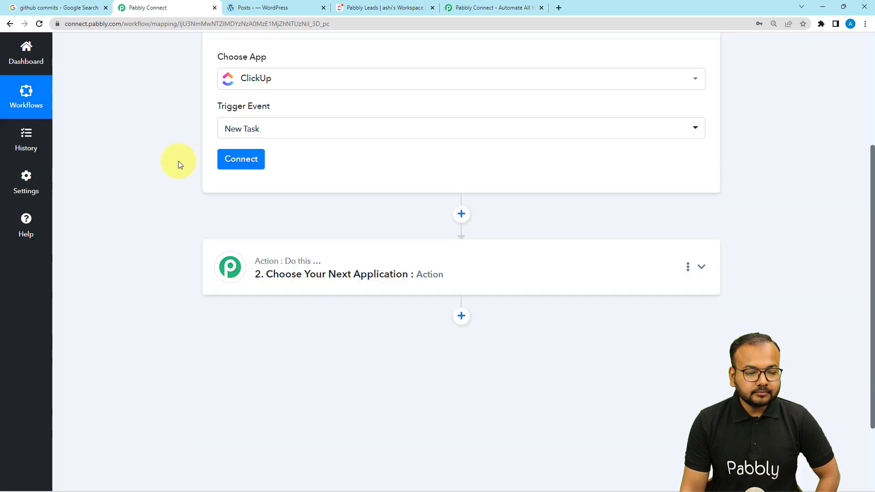
Open the trigger's ClickUp connection settings and choose to add a new connection
{"action": "scroll", "coordinate": [179, 161], "scroll_direction": "up", "scroll_amount": 1}
{"action": "left_click", "coordinate": [256, 213]}
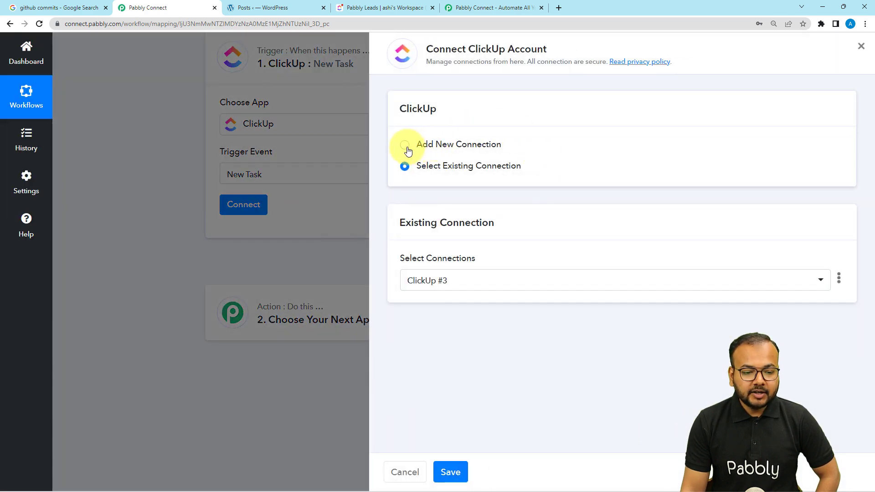
{"action": "left_click", "coordinate": [406, 146]}
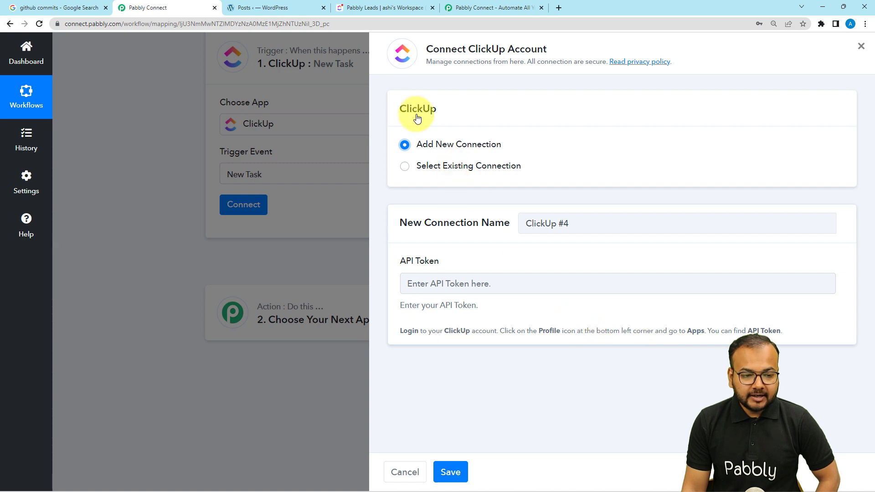
Switch to ClickUp, open the profile's Apps settings and copy the API token
{"action": "left_click", "coordinate": [368, 10]}
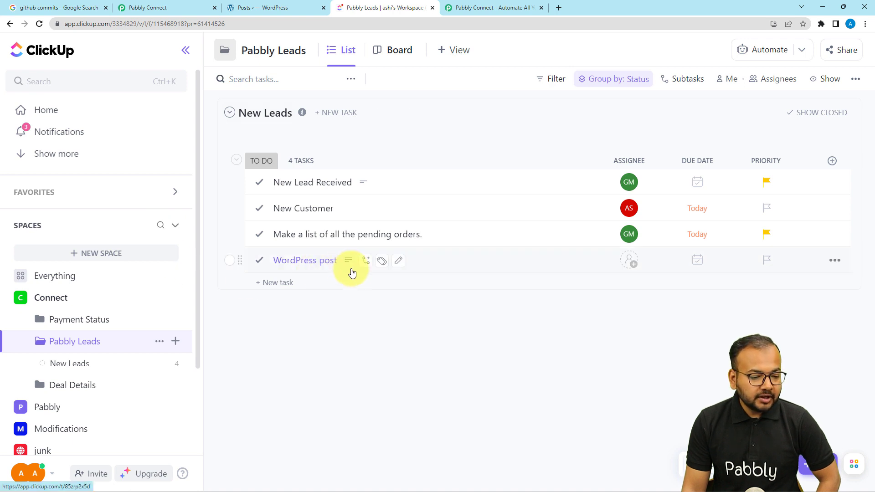
{"action": "left_click", "coordinate": [38, 476]}
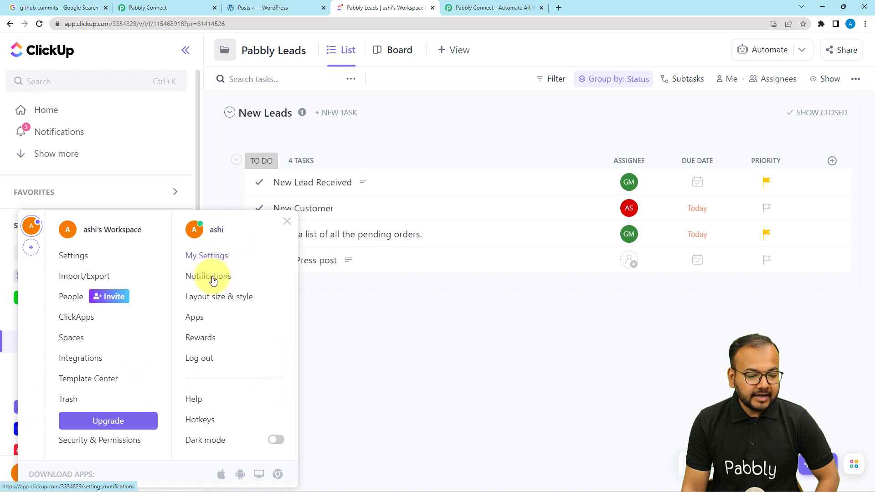
{"action": "left_click", "coordinate": [198, 320]}
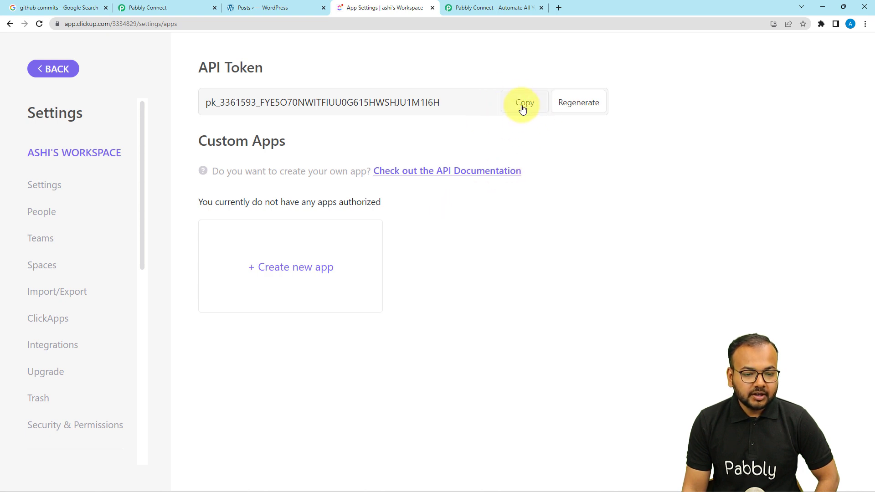
Return to Pabbly Connect, paste the API token into the new ClickUp connection and save it
{"action": "left_click", "coordinate": [145, 7]}
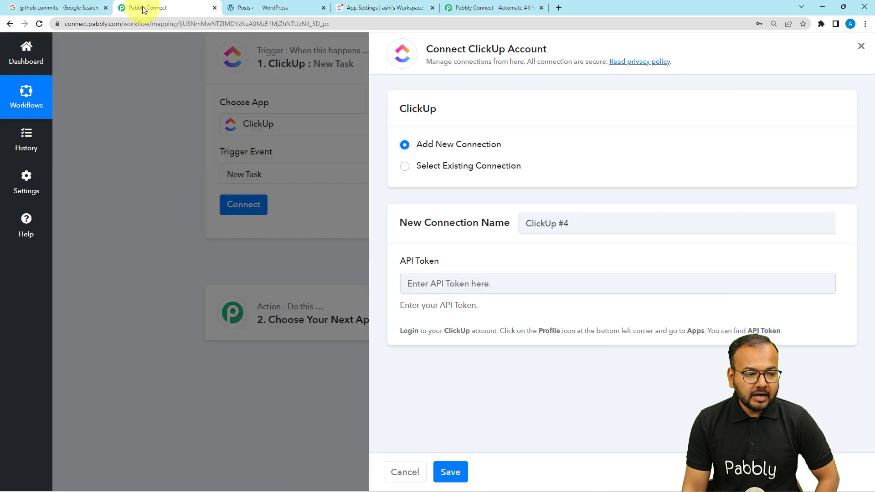
{"action": "right_click", "coordinate": [444, 283]}
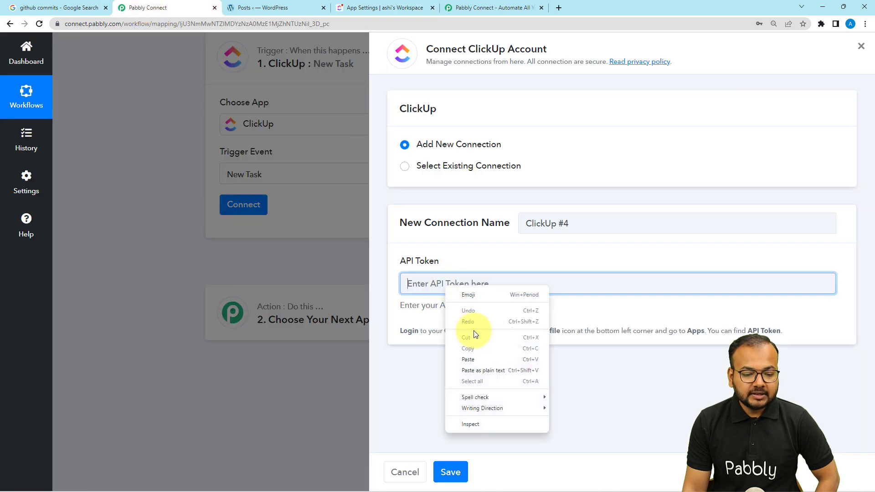
{"action": "left_click", "coordinate": [472, 355]}
{"action": "left_click", "coordinate": [449, 472]}
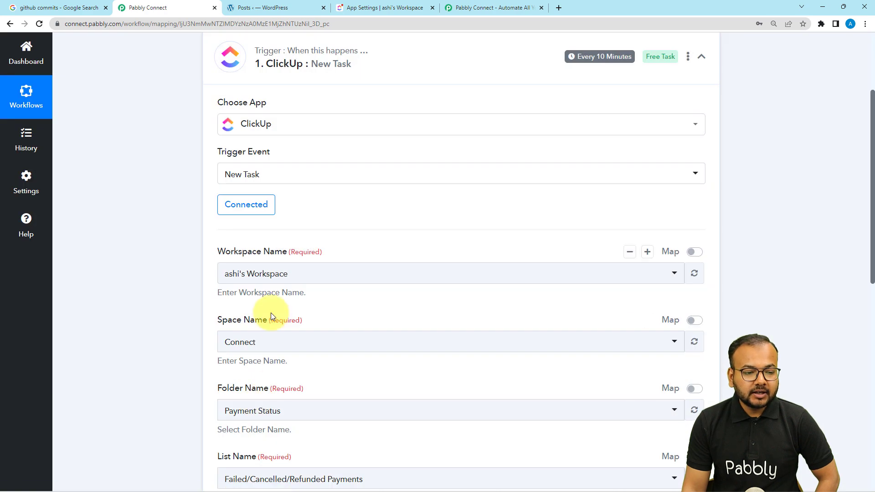
Review the trigger's workspace, space, folder and list fields, and look up the workspace name and New Leads list in ClickUp
{"action": "scroll", "coordinate": [154, 229], "scroll_direction": "down", "scroll_amount": 3}
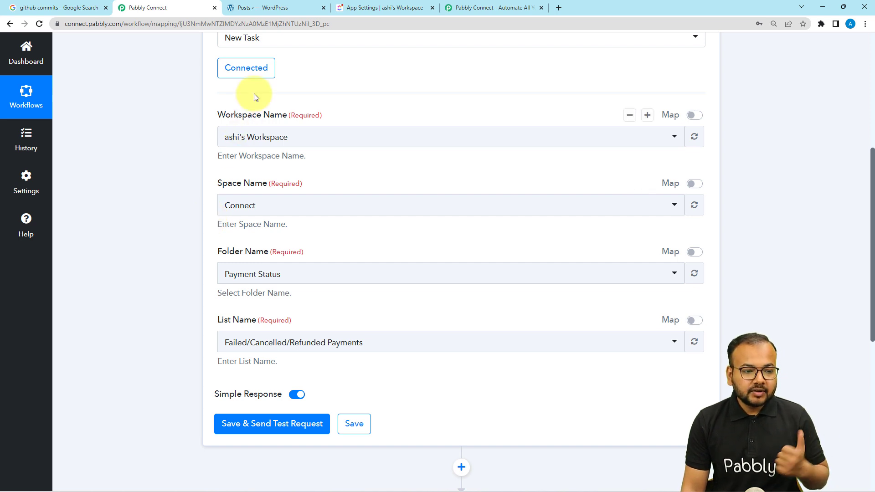
{"action": "left_click", "coordinate": [373, 11]}
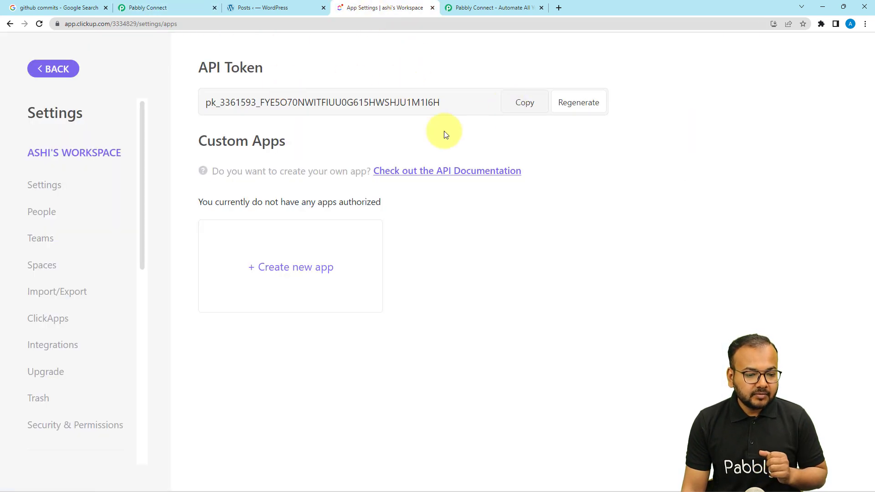
{"action": "left_click", "coordinate": [57, 69]}
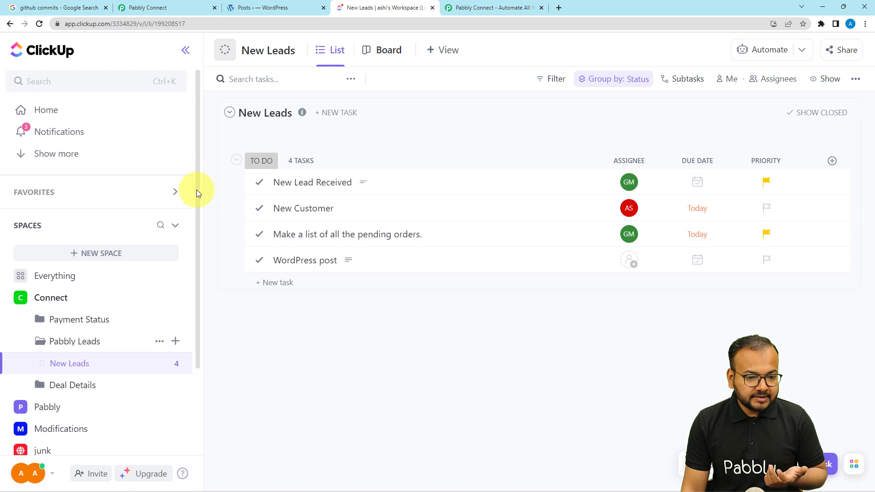
{"action": "left_click", "coordinate": [18, 473]}
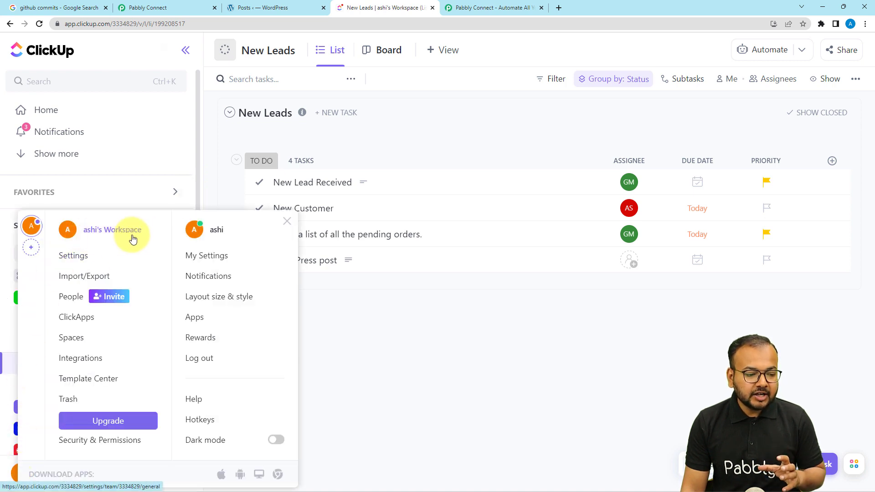
{"action": "left_click", "coordinate": [421, 318]}
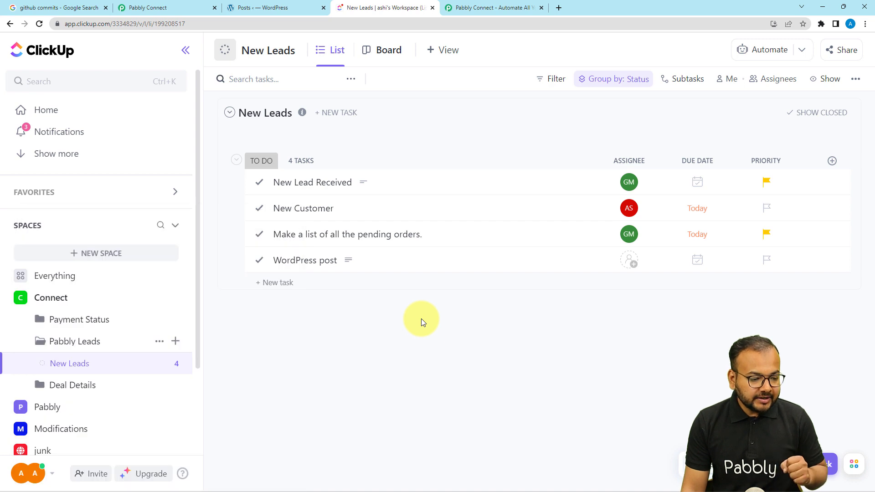
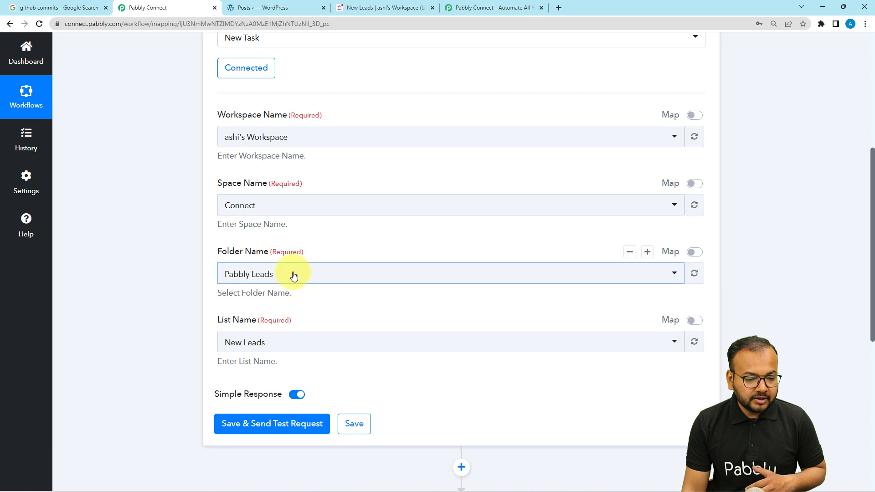
Compare the trigger's selected folder and list with the Pabbly Leads folder and New Leads list in ClickUp
{"action": "left_click", "coordinate": [348, 274]}
{"action": "left_click", "coordinate": [179, 302]}
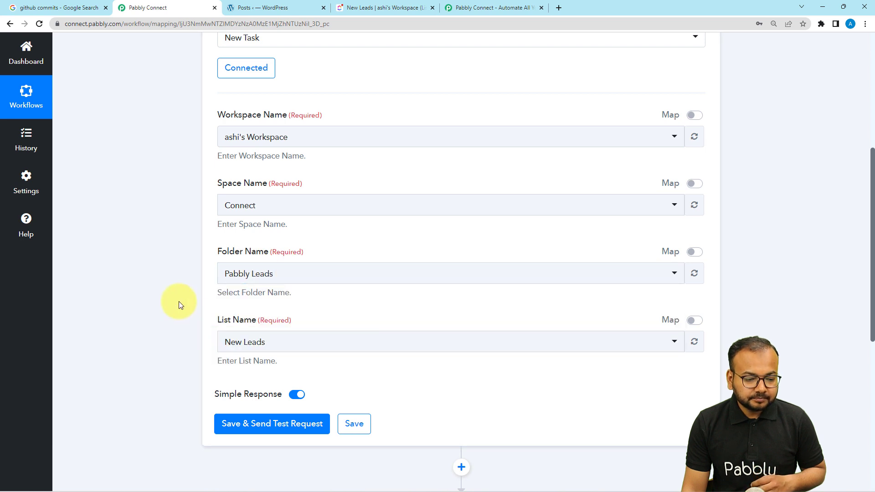
{"action": "scroll", "coordinate": [230, 284], "scroll_direction": "down", "scroll_amount": 1}
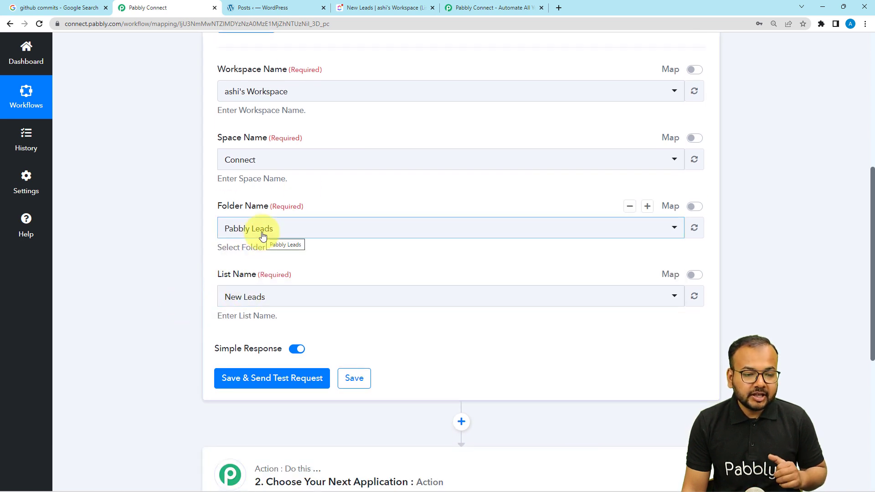
{"action": "left_click", "coordinate": [369, 8]}
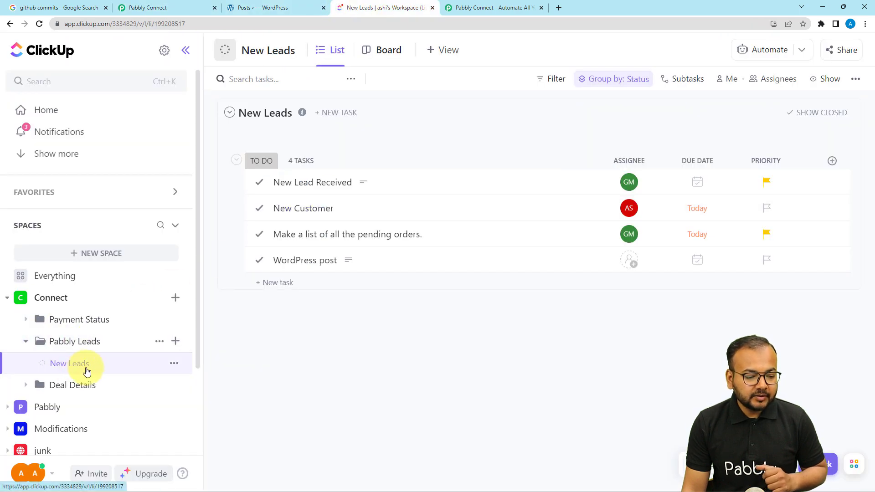
{"action": "left_click", "coordinate": [159, 7]}
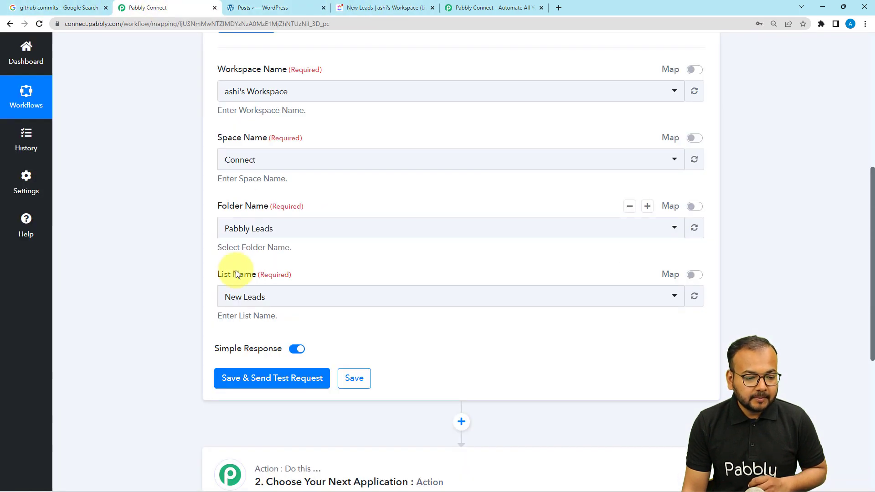
Select New Leads as the trigger's list, switch to ClickUp and open the WordPress post task in the New Leads list
{"action": "left_click", "coordinate": [241, 297]}
{"action": "left_click", "coordinate": [245, 346]}
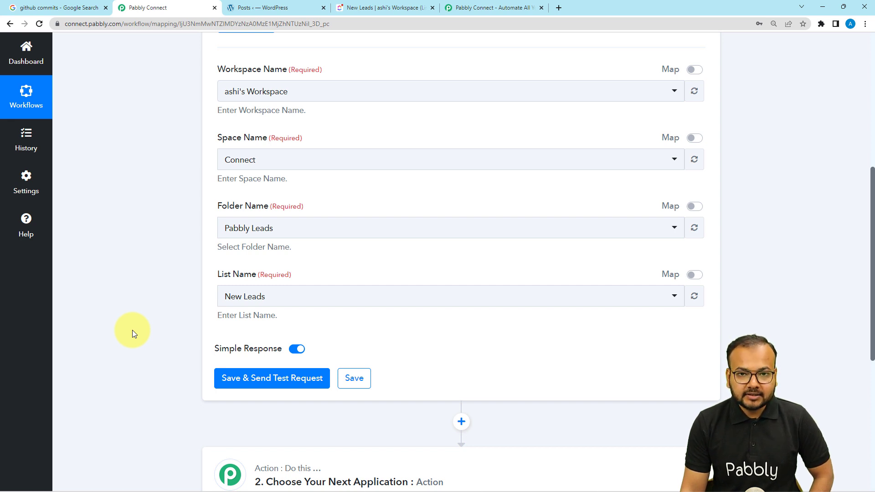
{"action": "left_click", "coordinate": [392, 6]}
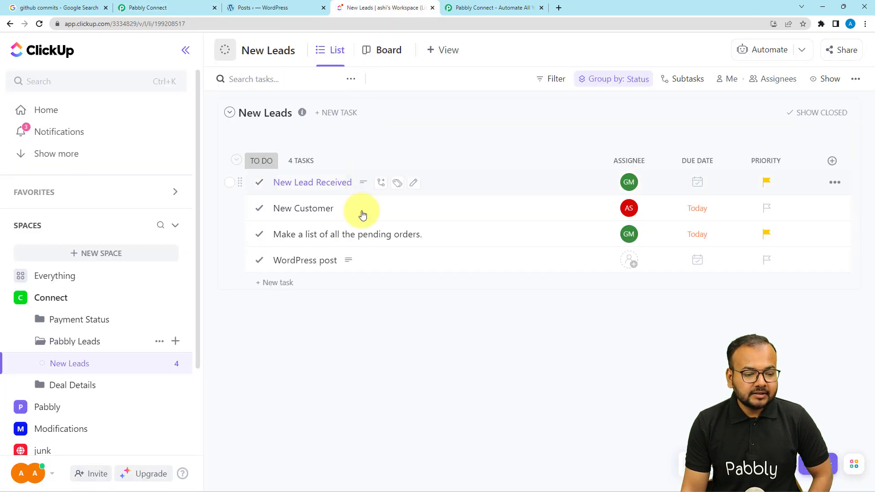
{"action": "left_click", "coordinate": [298, 265]}
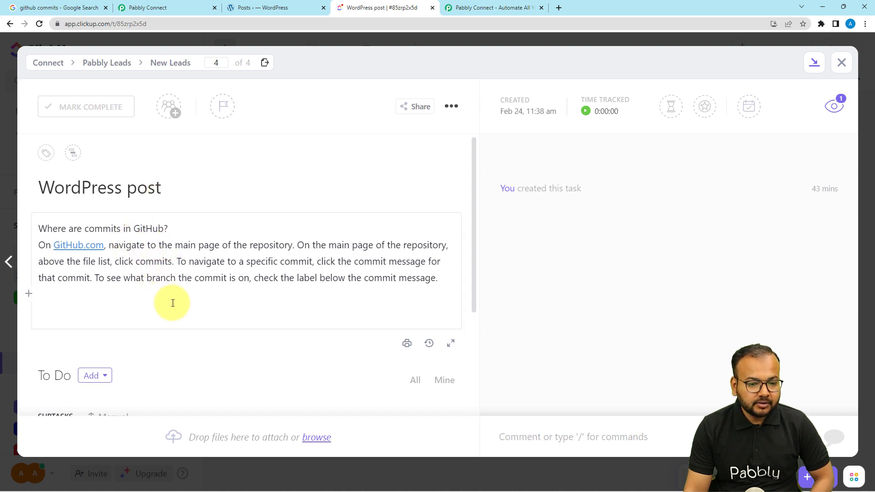
{"action": "scroll", "coordinate": [172, 303], "scroll_direction": "down", "scroll_amount": 2}
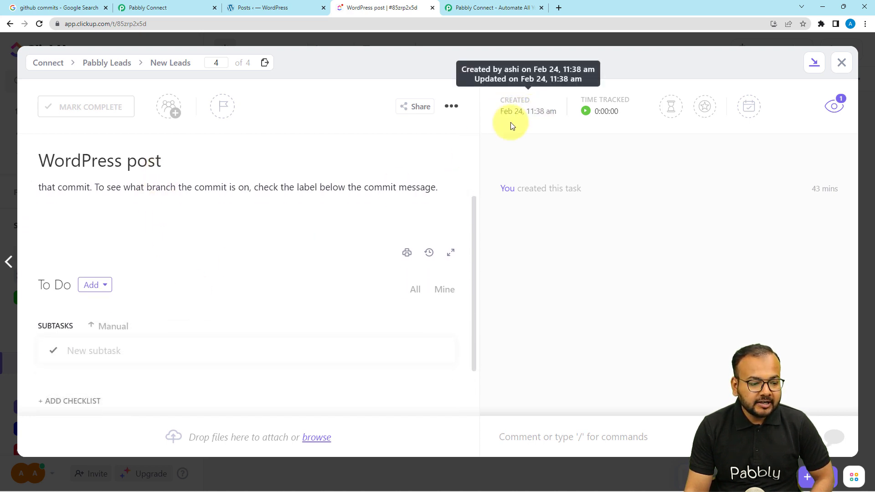
{"action": "scroll", "coordinate": [124, 272], "scroll_direction": "down", "scroll_amount": 1}
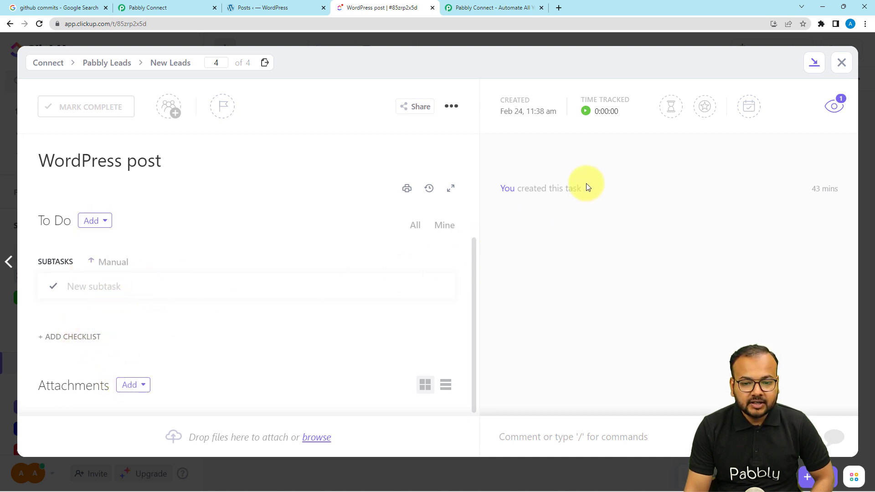
Set the WordPress post task's due date to February 24, 2023 and close the task
{"action": "left_click", "coordinate": [753, 119]}
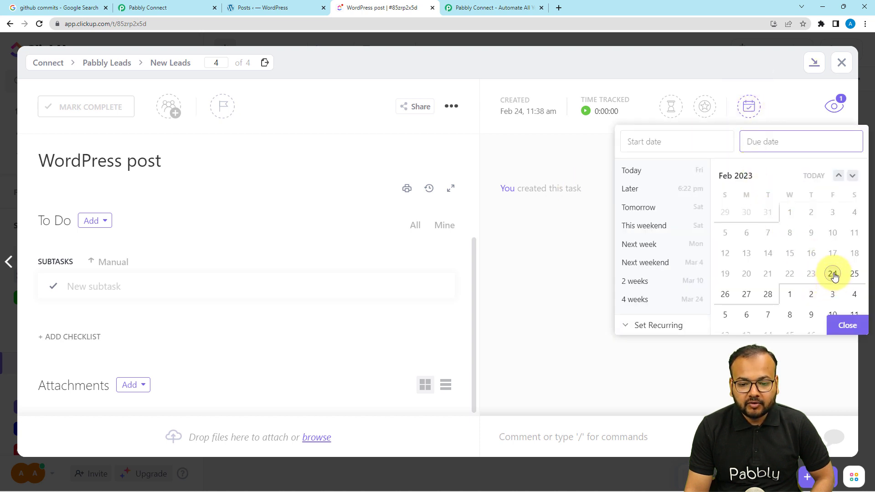
{"action": "left_click", "coordinate": [833, 274]}
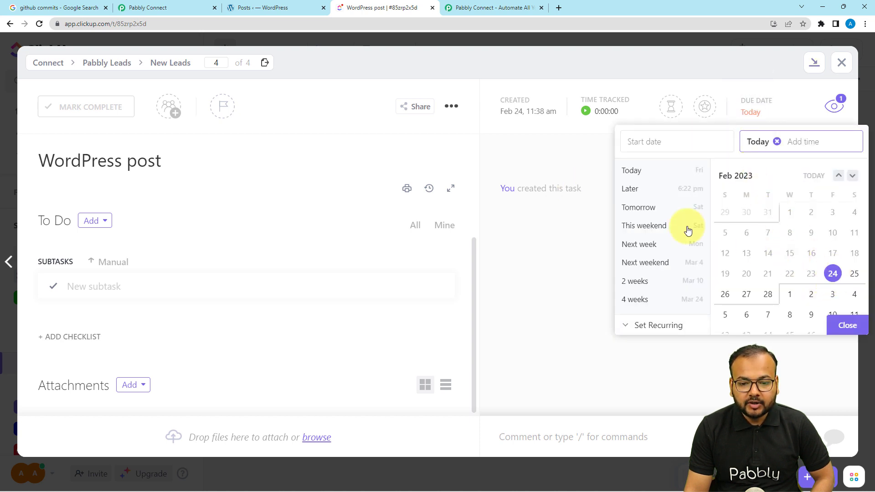
{"action": "left_click", "coordinate": [582, 255]}
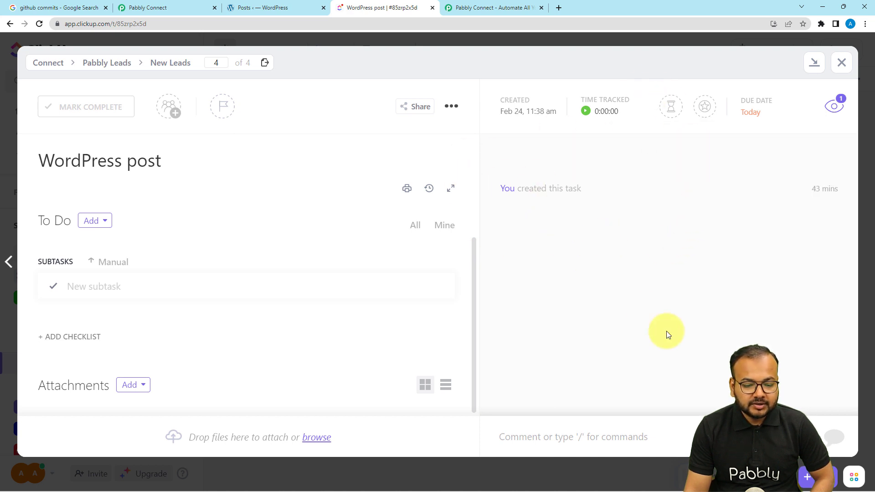
{"action": "left_click", "coordinate": [844, 62]}
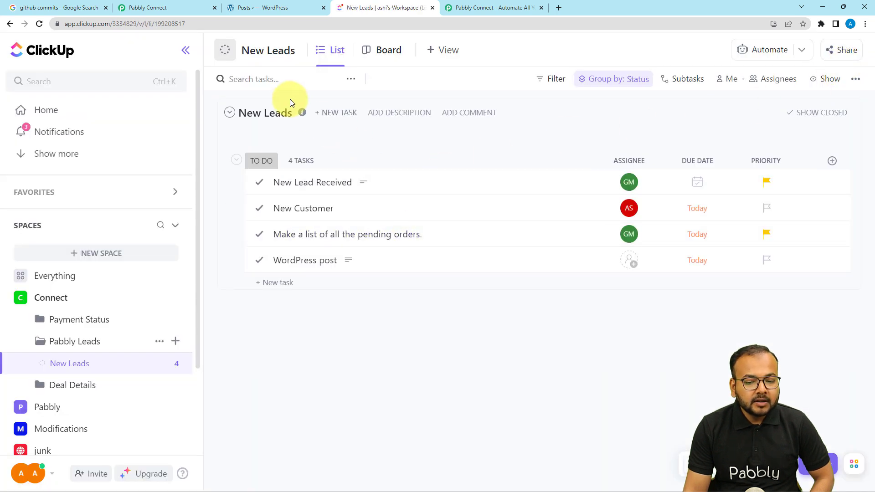
Switch back to Pabbly Connect, then save the ClickUp trigger and send its test request
{"action": "left_click", "coordinate": [196, 10]}
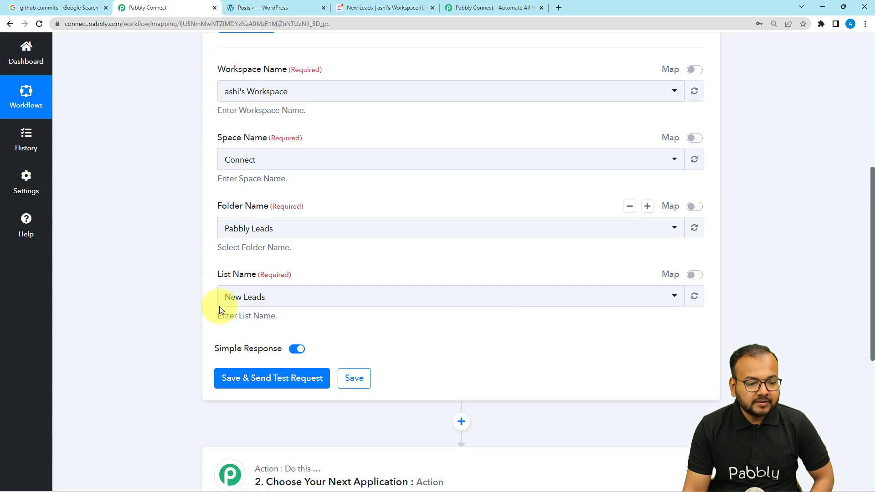
{"action": "left_click", "coordinate": [245, 382]}
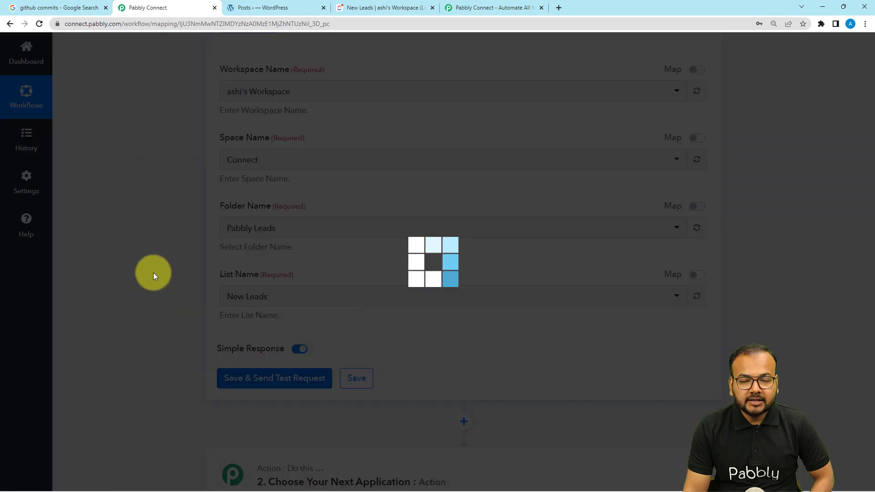
{"action": "scroll", "coordinate": [154, 276], "scroll_direction": "down", "scroll_amount": 5}
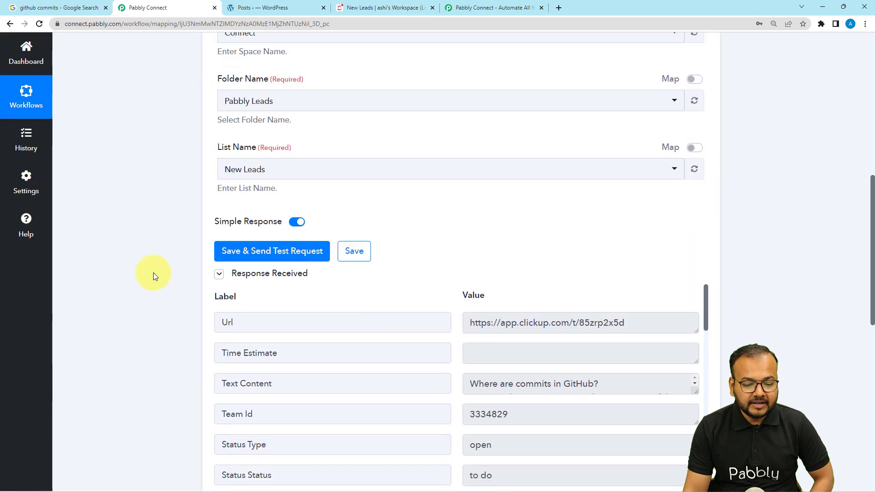
{"action": "scroll", "coordinate": [153, 272], "scroll_direction": "down", "scroll_amount": 1}
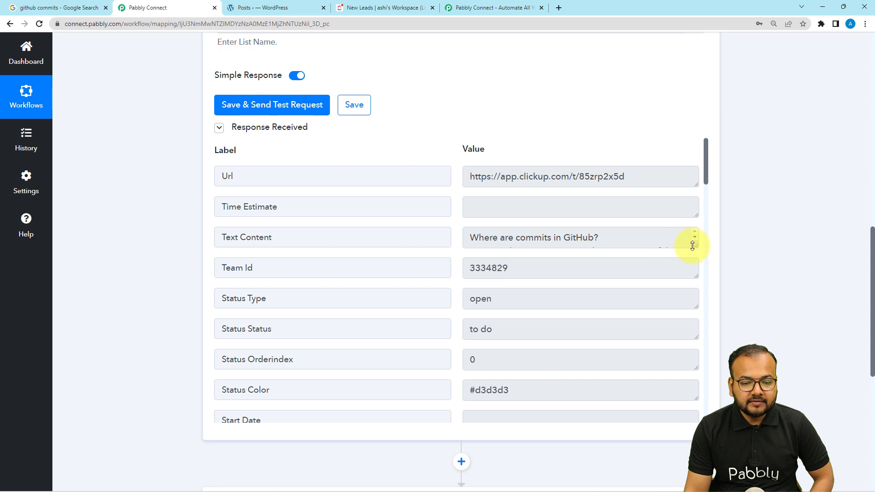
Enlarge the Text Content value in the trigger response, read it through and check it against ClickUp's New Leads list
{"action": "left_click_drag", "start_coordinate": [696, 246], "coordinate": [699, 303]}
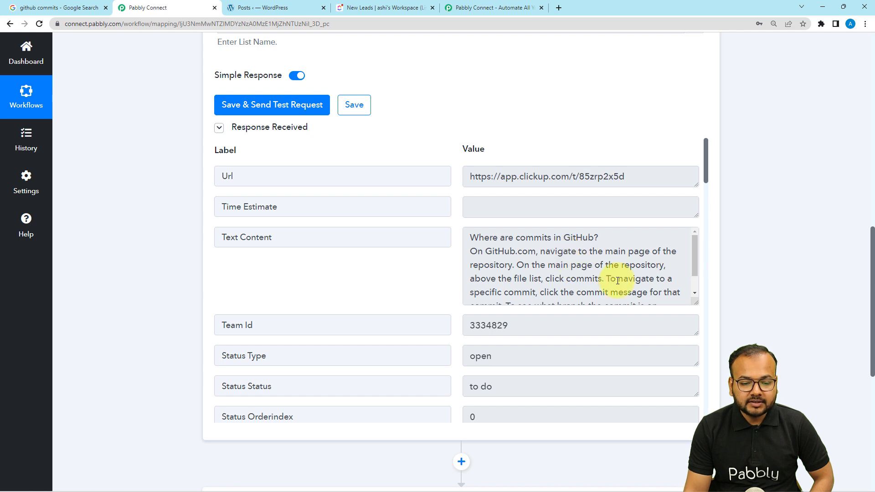
{"action": "scroll", "coordinate": [616, 280], "scroll_direction": "down", "scroll_amount": 1}
{"action": "scroll", "coordinate": [617, 281], "scroll_direction": "up", "scroll_amount": 1}
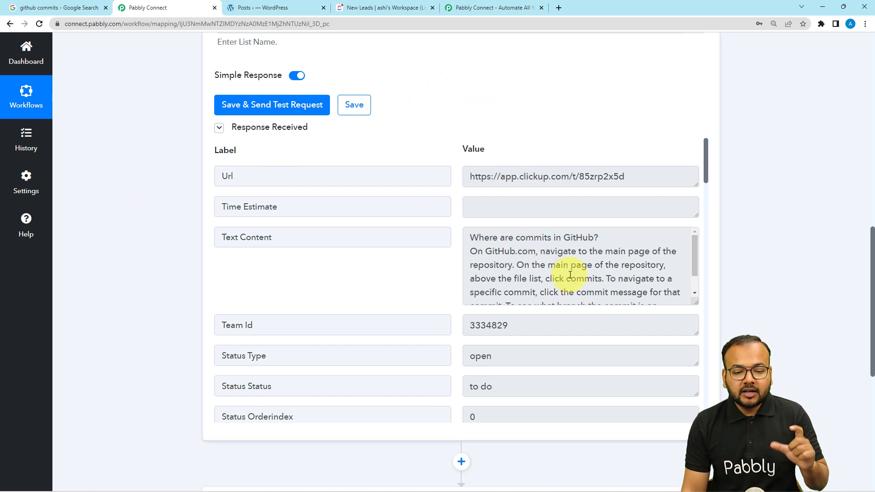
{"action": "scroll", "coordinate": [570, 275], "scroll_direction": "down", "scroll_amount": 1}
{"action": "scroll", "coordinate": [570, 274], "scroll_direction": "up", "scroll_amount": 1}
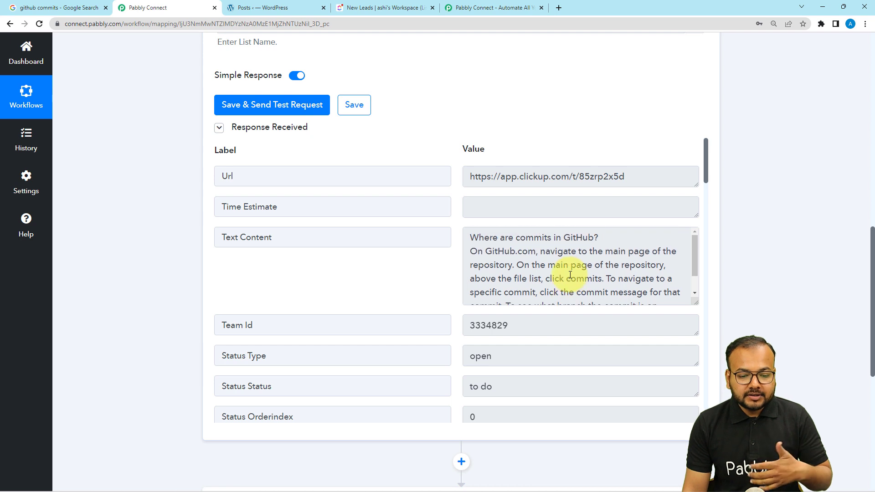
{"action": "scroll", "coordinate": [570, 275], "scroll_direction": "down", "scroll_amount": 1}
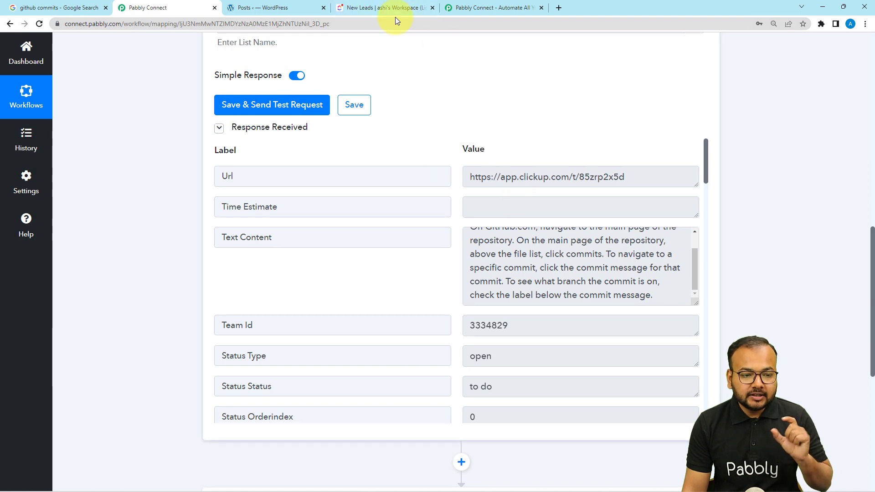
{"action": "left_click", "coordinate": [382, 6]}
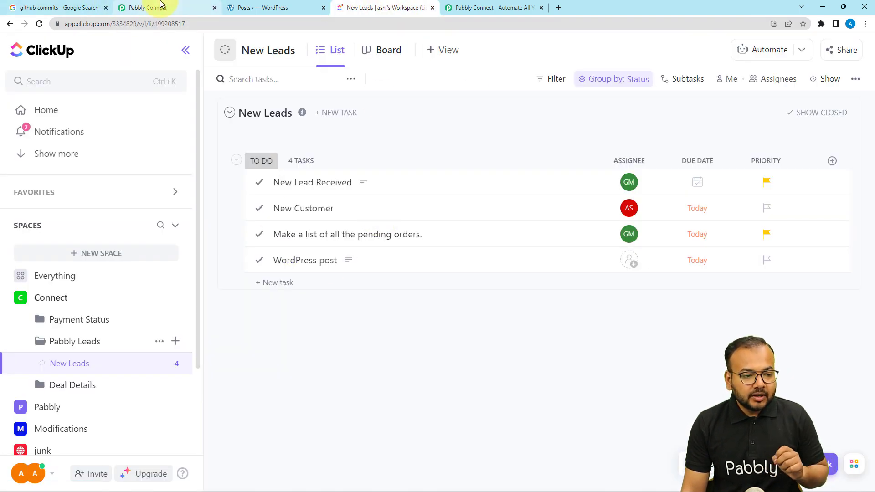
{"action": "left_click", "coordinate": [141, 7]}
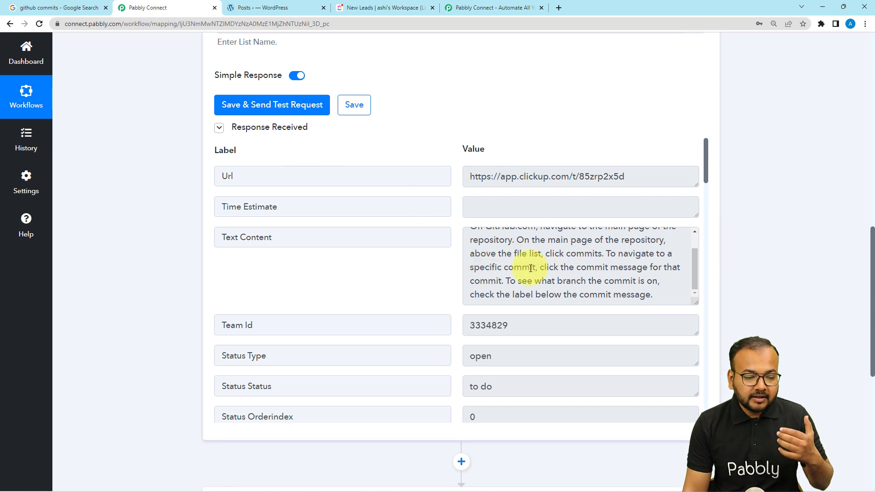
Look through the remaining trigger response fields and expand the workflow's second step for choosing the next application
{"action": "scroll", "coordinate": [370, 286], "scroll_direction": "down", "scroll_amount": 7}
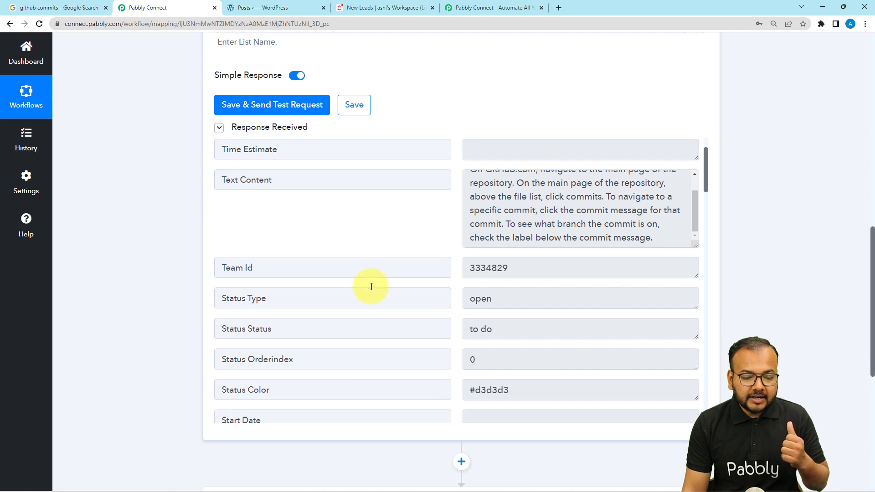
{"action": "scroll", "coordinate": [207, 296], "scroll_direction": "down", "scroll_amount": 6}
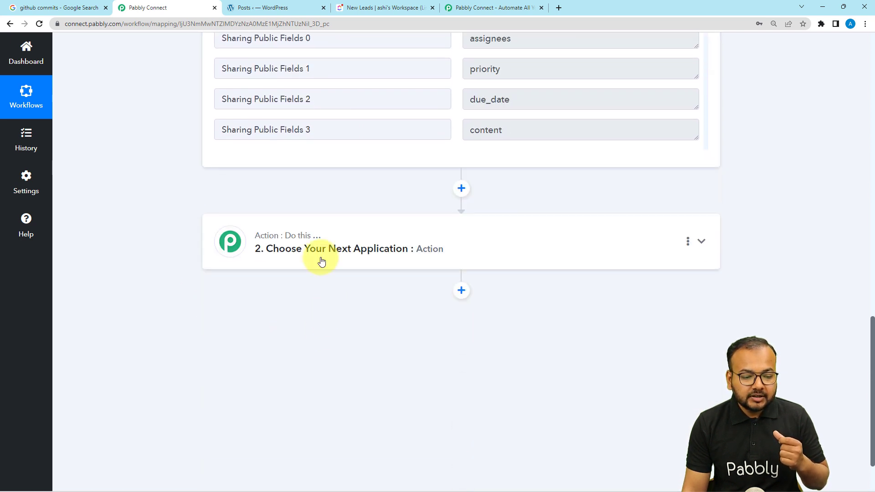
{"action": "left_click", "coordinate": [320, 261]}
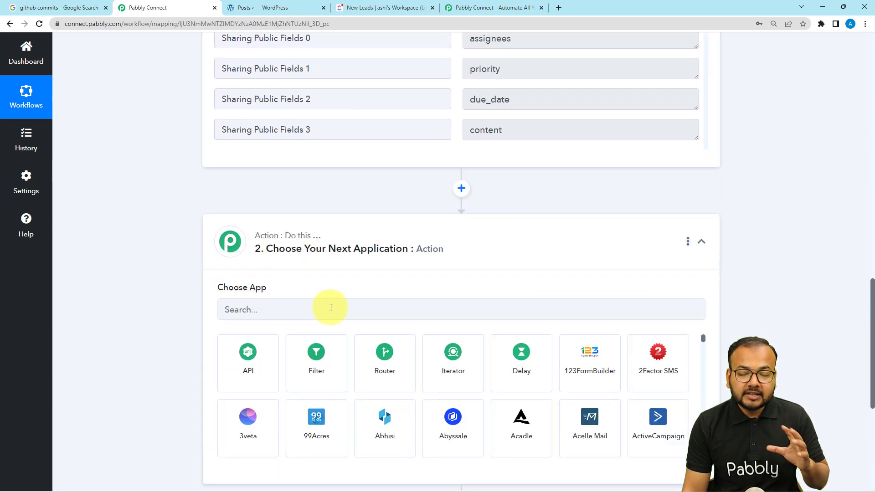
Compare the WordPress post task's description in ClickUp with the Text Content value in the Pabbly Connect trigger response
{"action": "scroll", "coordinate": [305, 309], "scroll_direction": "up", "scroll_amount": 8}
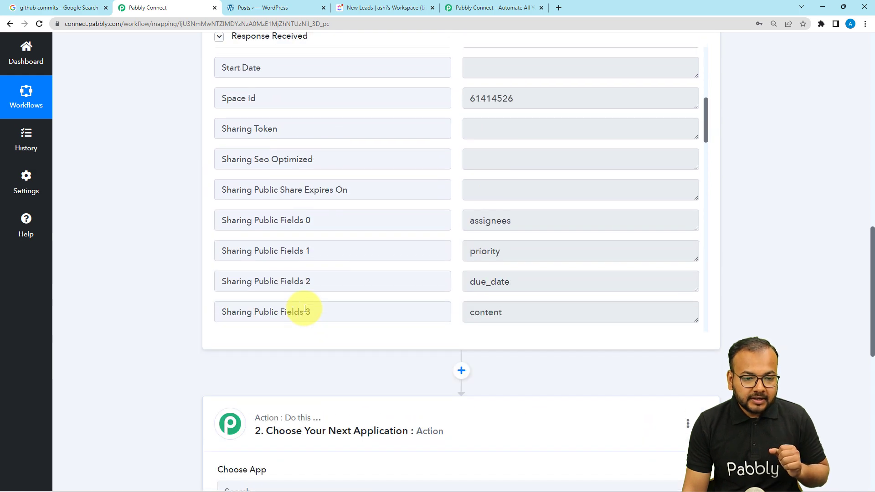
{"action": "left_click", "coordinate": [362, 7]}
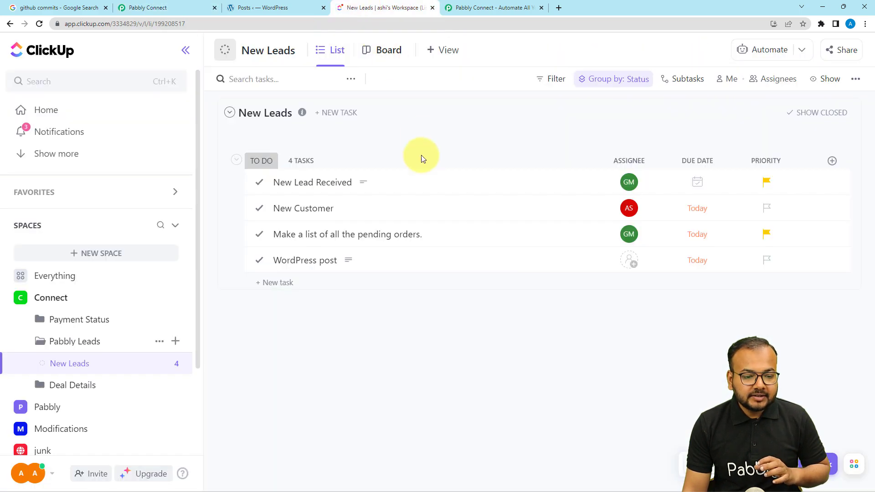
{"action": "left_click", "coordinate": [316, 262]}
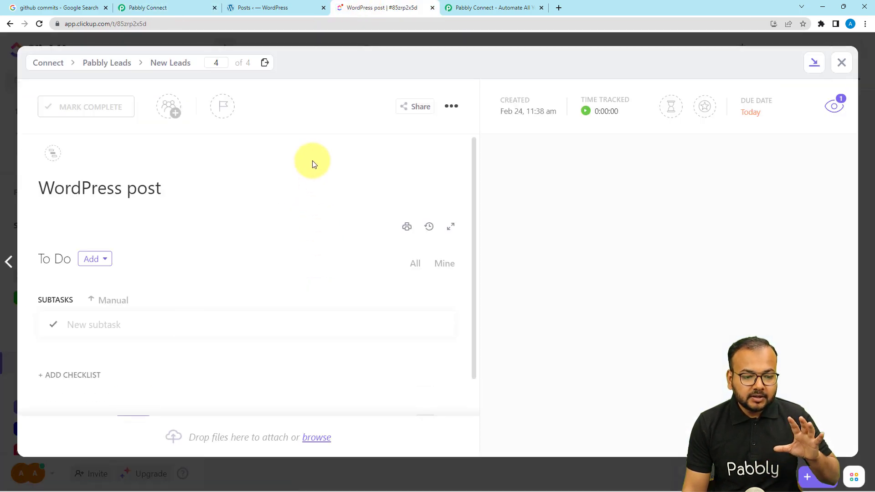
{"action": "scroll", "coordinate": [250, 234], "scroll_direction": "down", "scroll_amount": 3}
{"action": "scroll", "coordinate": [250, 235], "scroll_direction": "up", "scroll_amount": 3}
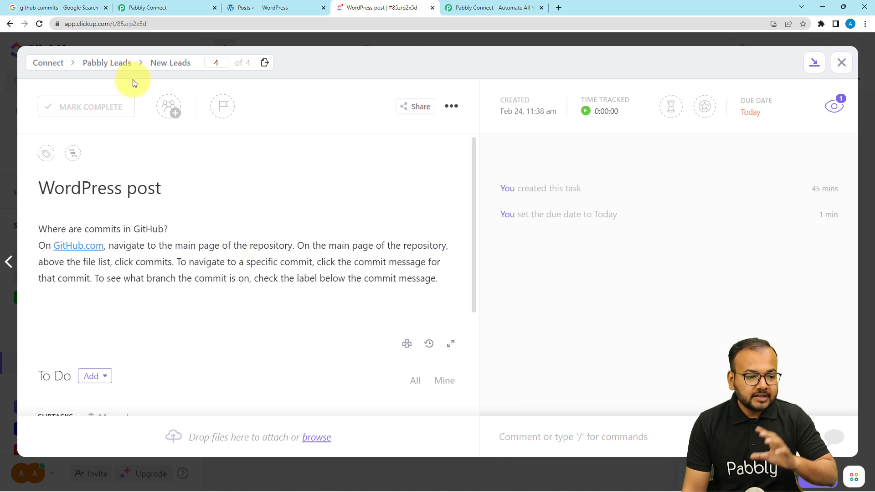
{"action": "left_click", "coordinate": [138, 5]}
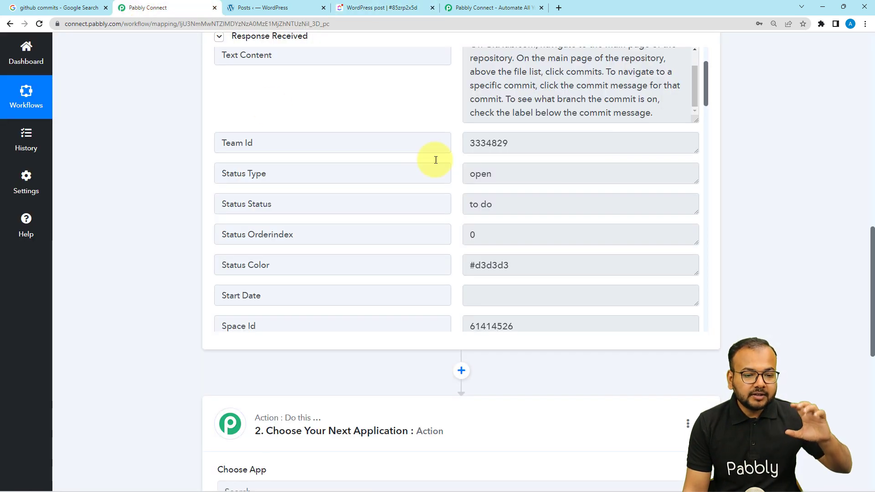
{"action": "scroll", "coordinate": [562, 172], "scroll_direction": "up", "scroll_amount": 2}
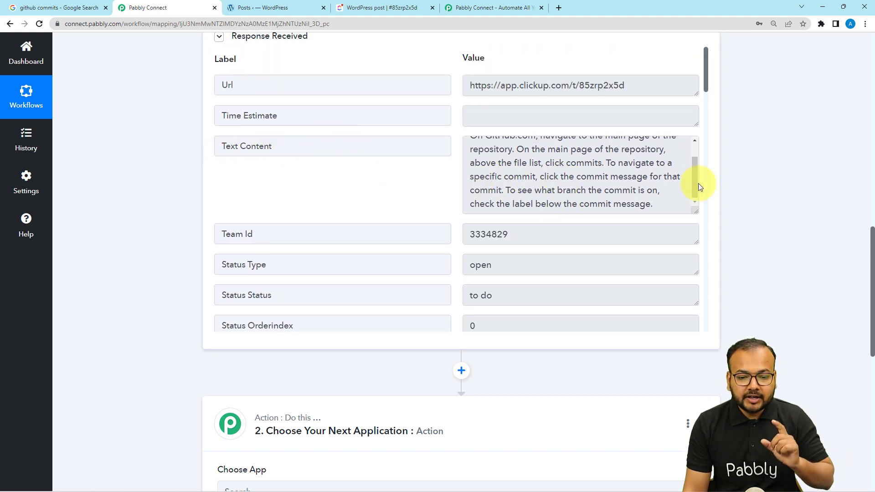
{"action": "scroll", "coordinate": [704, 182], "scroll_direction": "up", "scroll_amount": 3}
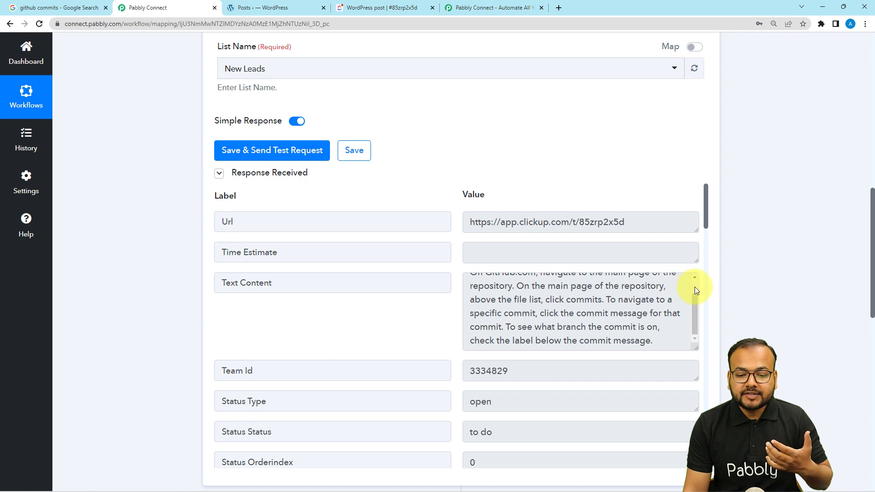
{"action": "left_click", "coordinate": [695, 290]}
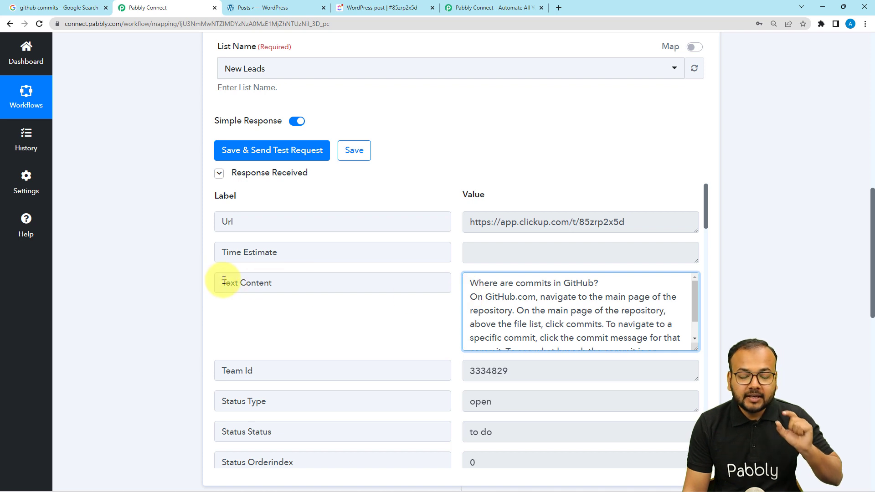
{"action": "scroll", "coordinate": [182, 268], "scroll_direction": "down", "scroll_amount": 3}
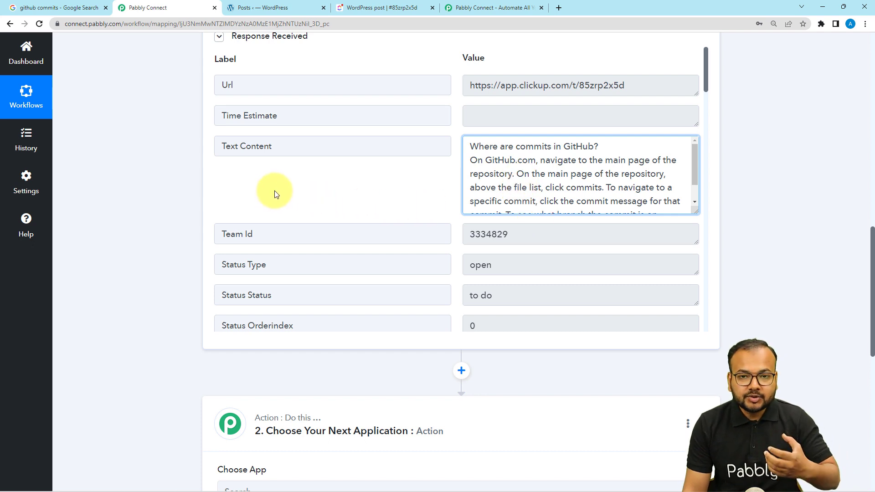
Search the action apps for "text" and choose Text Formatter as the workflow's second step
{"action": "scroll", "coordinate": [237, 187], "scroll_direction": "down", "scroll_amount": 7}
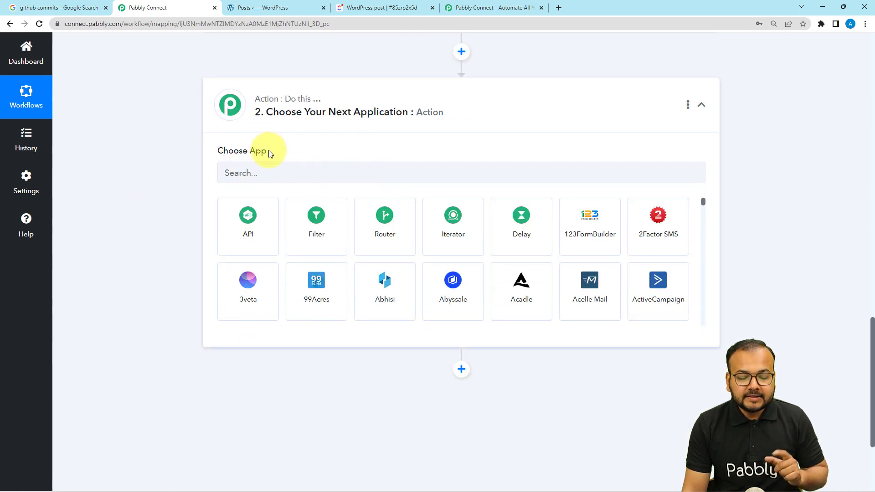
{"action": "left_click", "coordinate": [312, 173]}
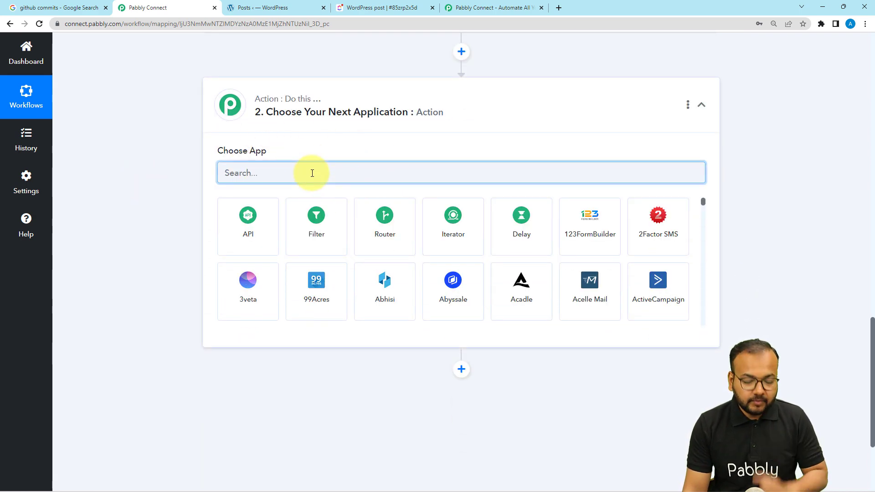
{"action": "type", "text": "text"}
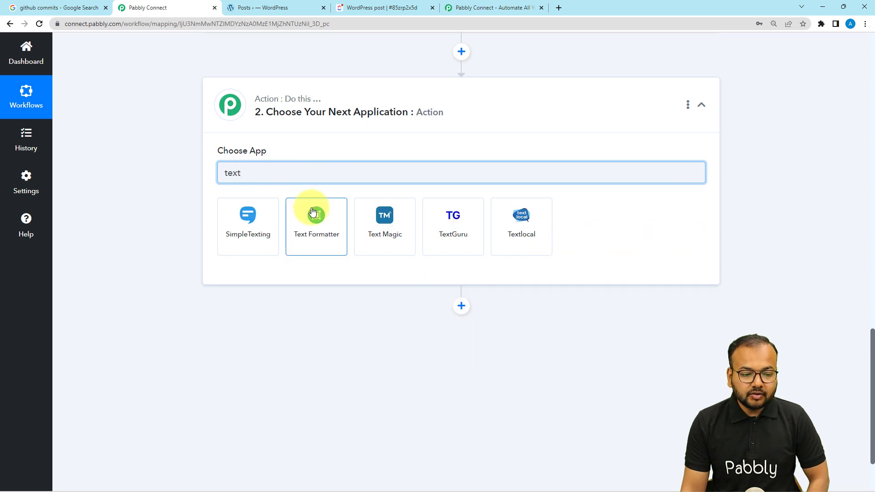
{"action": "left_click", "coordinate": [312, 212]}
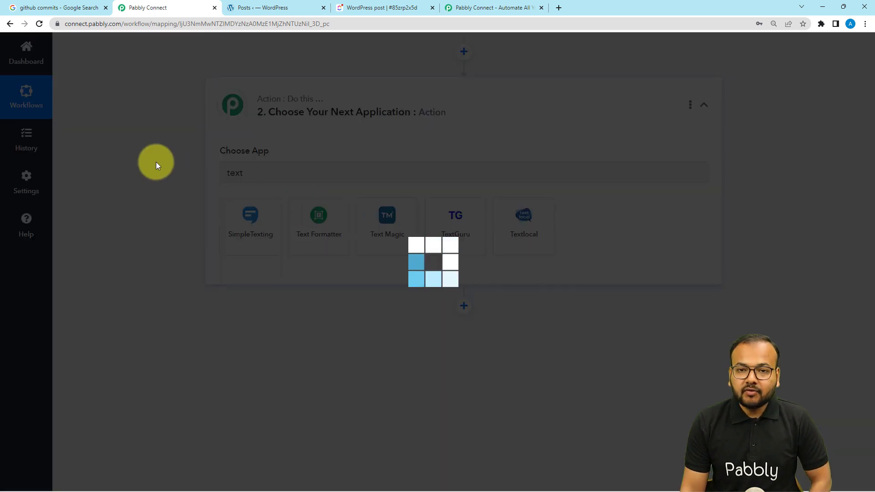
Set the Text Formatter step's action event to Split Text and connect it
{"action": "scroll", "coordinate": [154, 160], "scroll_direction": "down", "scroll_amount": 2}
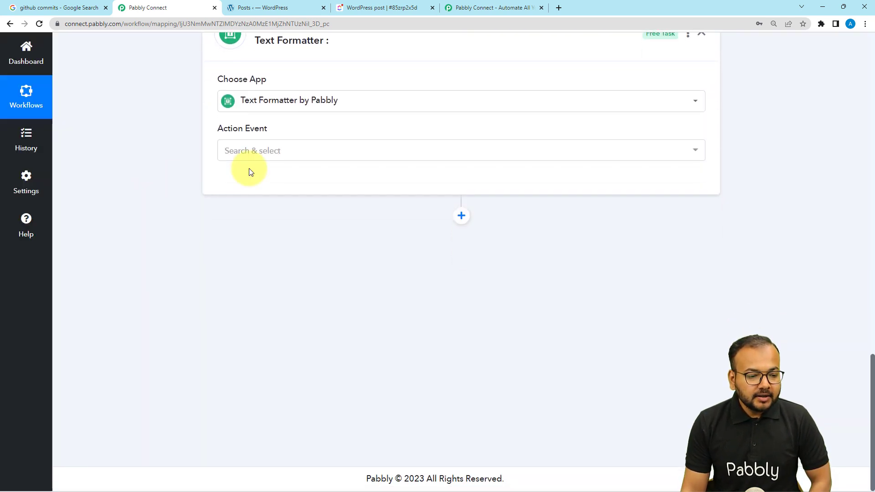
{"action": "left_click", "coordinate": [230, 150]}
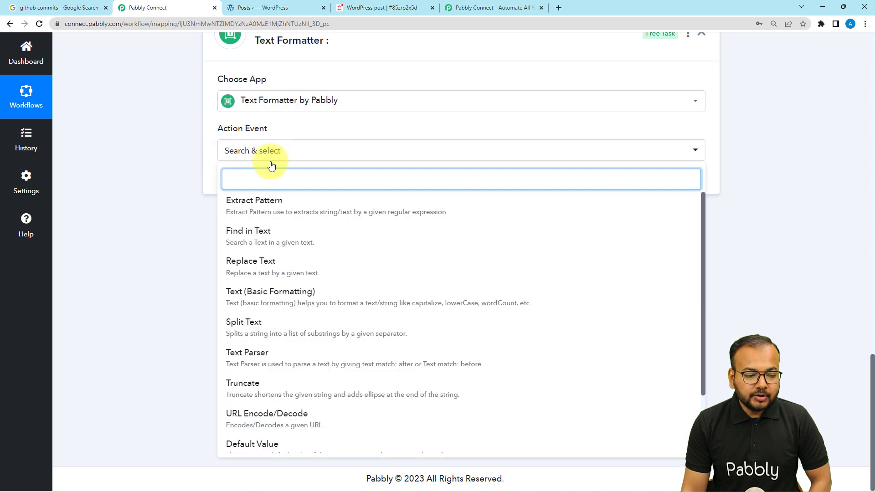
{"action": "left_click", "coordinate": [257, 330]}
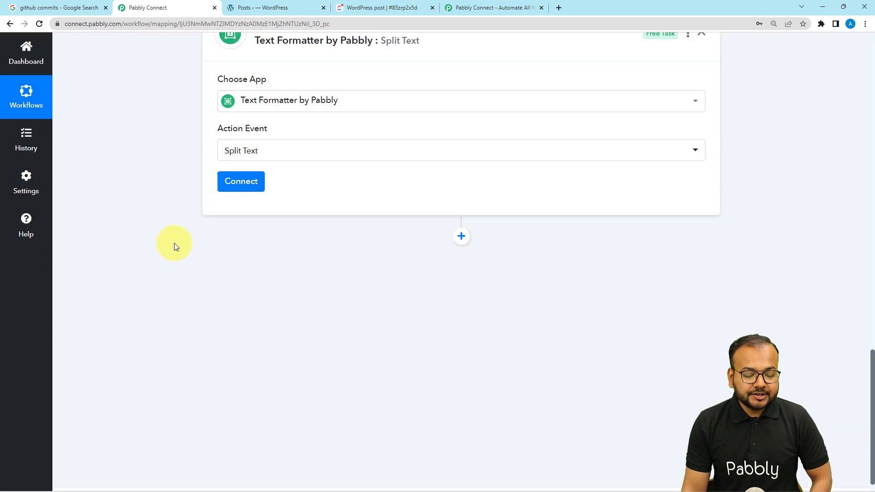
{"action": "scroll", "coordinate": [312, 195], "scroll_direction": "up", "scroll_amount": 8}
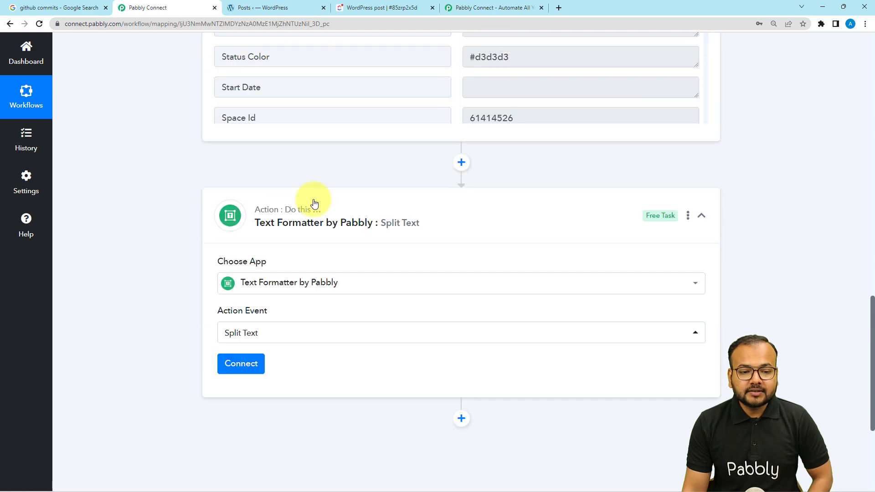
{"action": "scroll", "coordinate": [509, 126], "scroll_direction": "up", "scroll_amount": 2}
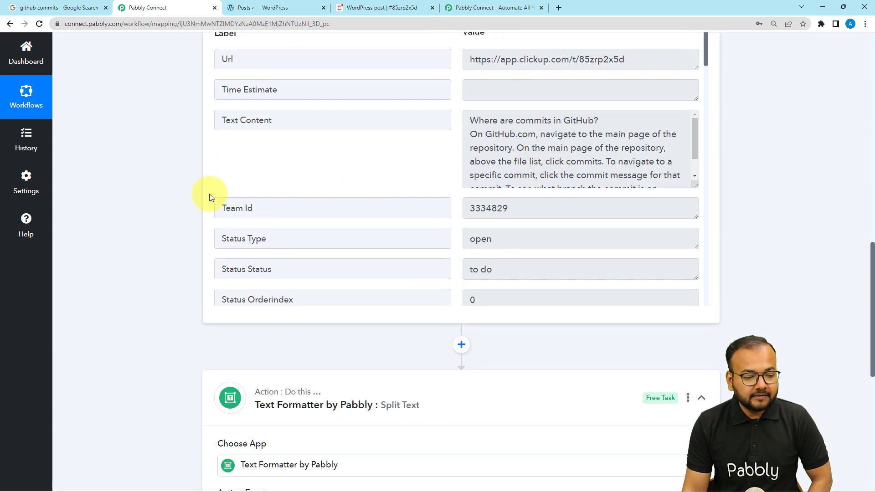
{"action": "scroll", "coordinate": [209, 194], "scroll_direction": "down", "scroll_amount": 8}
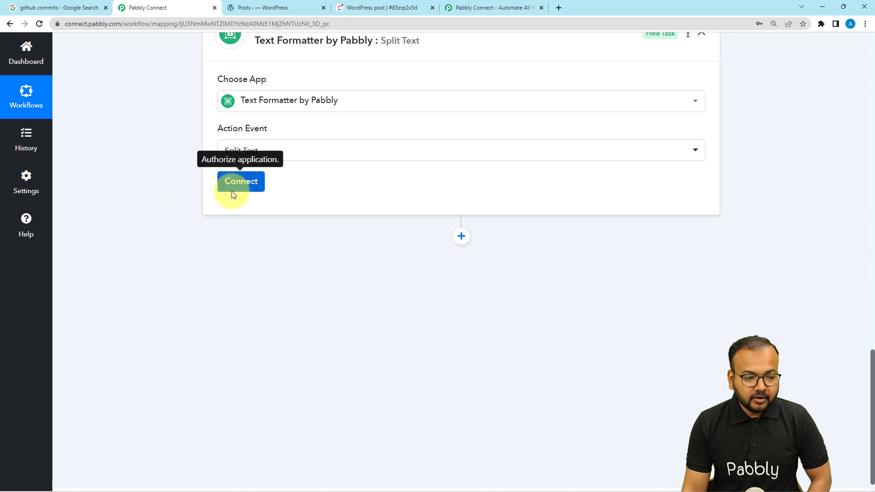
{"action": "left_click", "coordinate": [232, 190]}
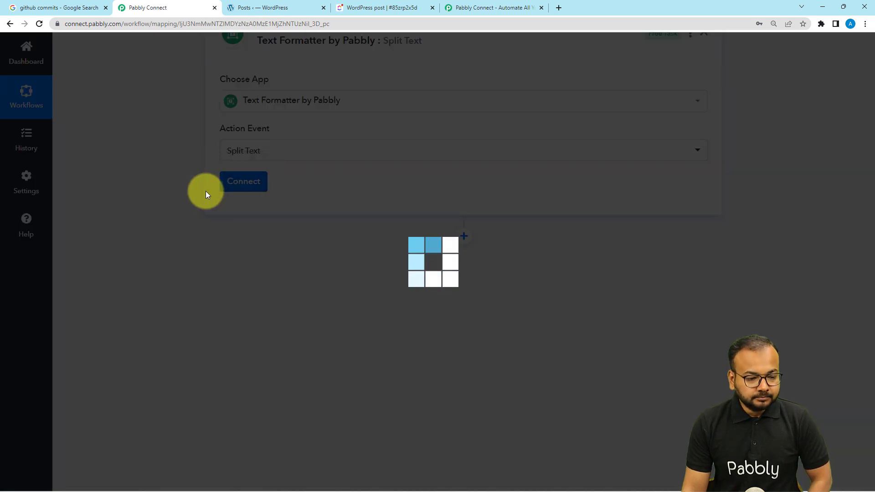
Map the ClickUp trigger's Text Content value into the Split Text step's Text to Split field
{"action": "scroll", "coordinate": [206, 194], "scroll_direction": "down", "scroll_amount": 2}
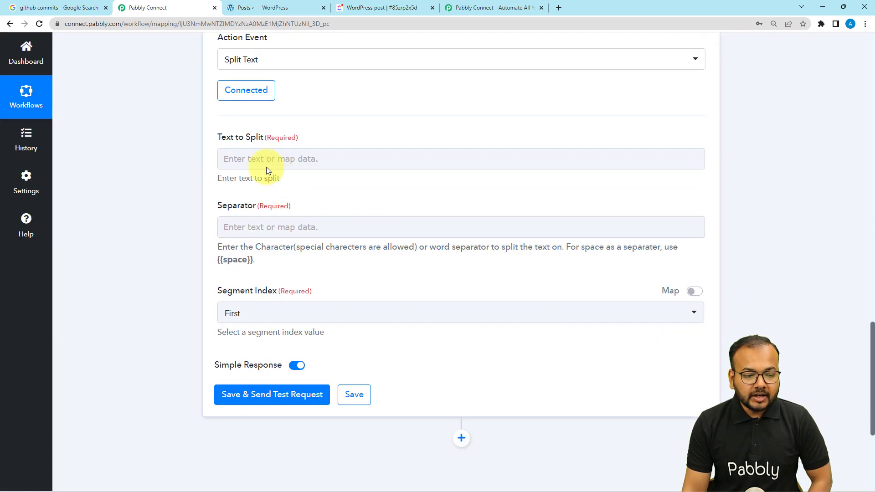
{"action": "left_click", "coordinate": [332, 157]}
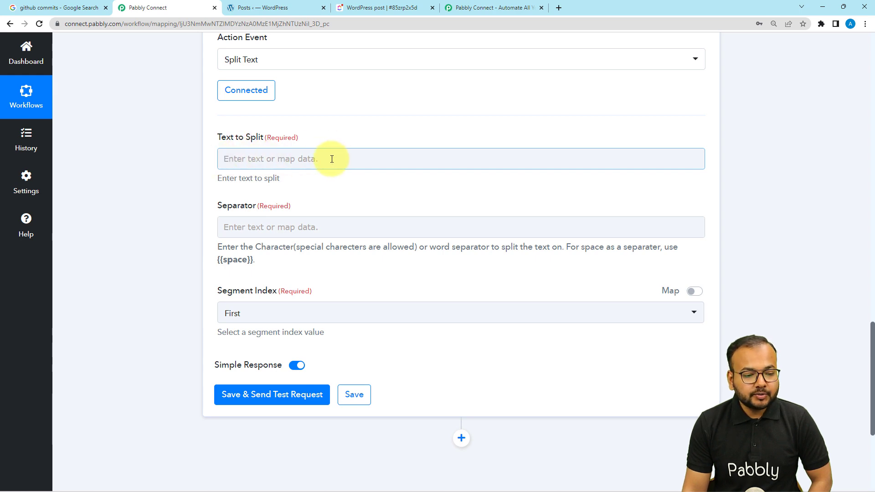
{"action": "scroll", "coordinate": [356, 189], "scroll_direction": "up", "scroll_amount": 12}
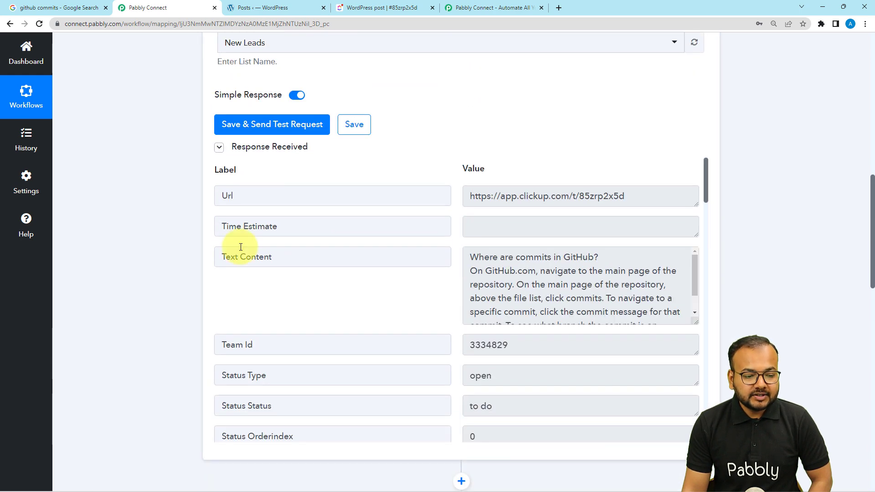
{"action": "scroll", "coordinate": [168, 260], "scroll_direction": "down", "scroll_amount": 12}
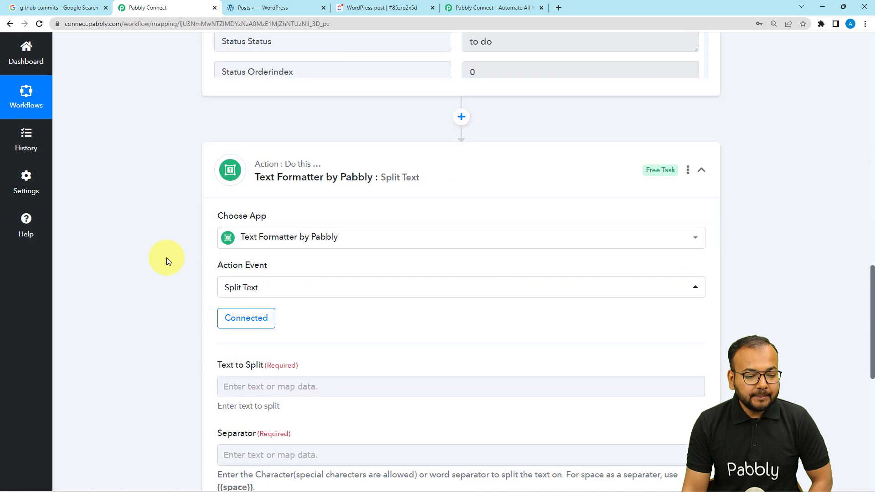
{"action": "left_click", "coordinate": [233, 212]}
{"action": "scroll", "coordinate": [234, 208], "scroll_direction": "down", "scroll_amount": 2}
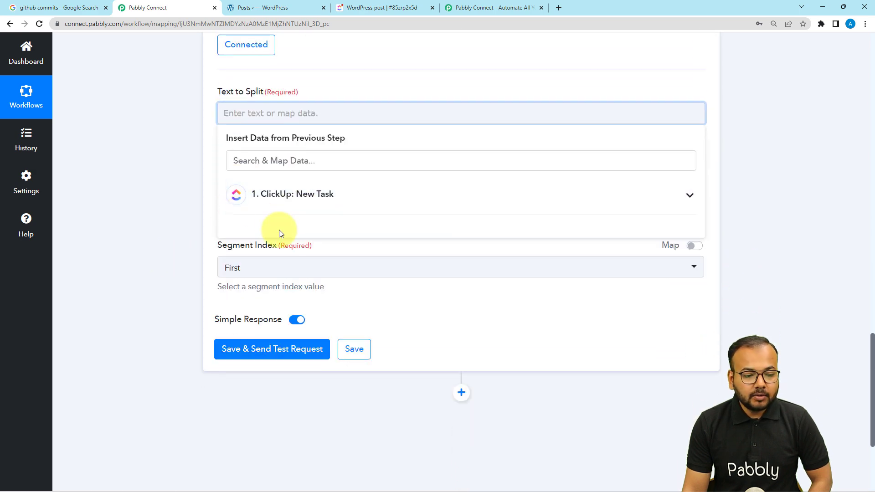
{"action": "left_click", "coordinate": [276, 204]}
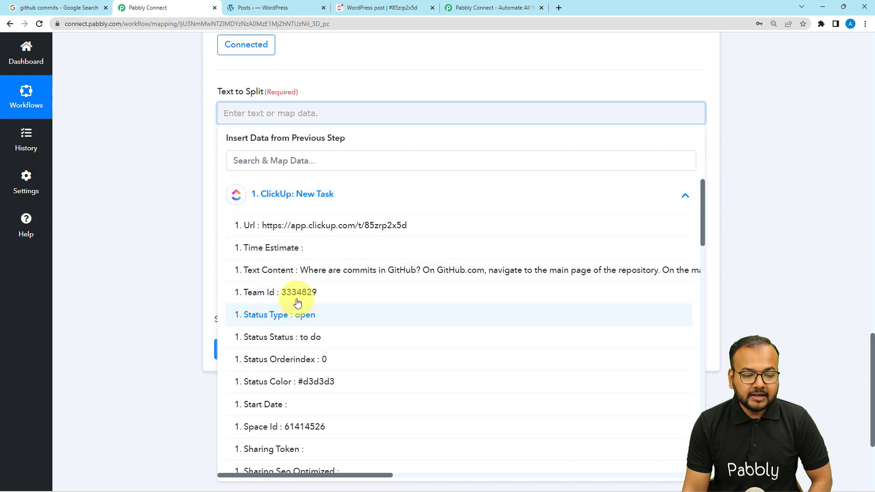
{"action": "left_click", "coordinate": [284, 271]}
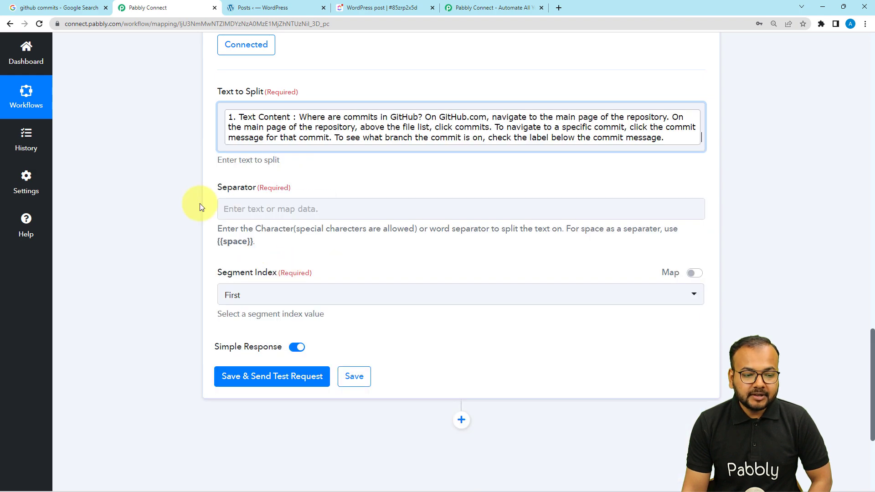
{"action": "left_click", "coordinate": [133, 138]}
Check where the question ends in the trigger's Text Content and set the Split Text separator to "?"
{"action": "scroll", "coordinate": [253, 131], "scroll_direction": "down", "scroll_amount": 2}
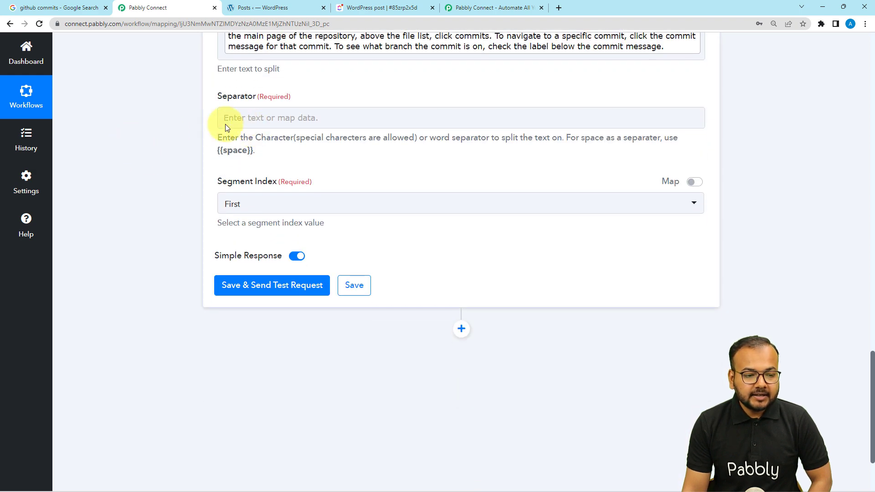
{"action": "scroll", "coordinate": [188, 184], "scroll_direction": "up", "scroll_amount": 3}
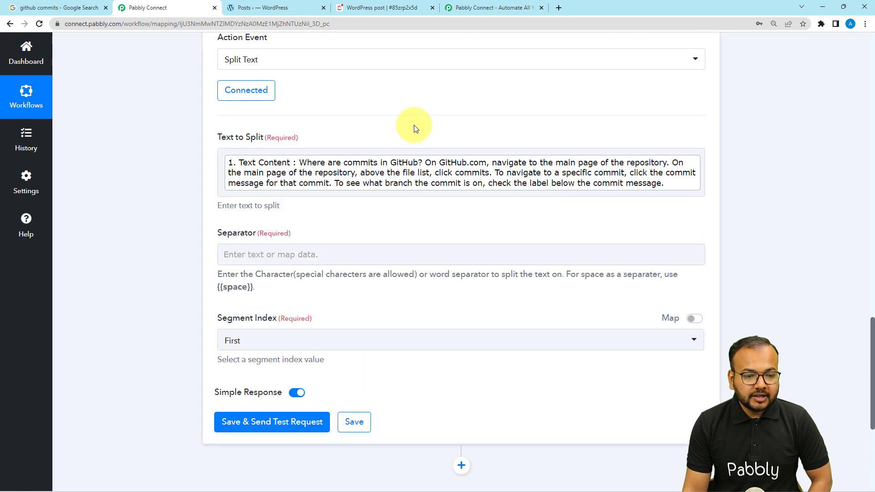
{"action": "scroll", "coordinate": [414, 124], "scroll_direction": "up", "scroll_amount": 10}
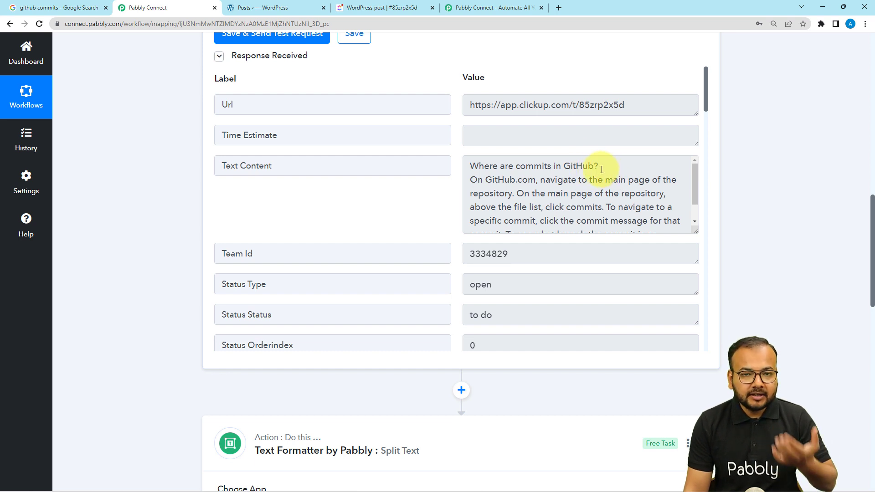
{"action": "scroll", "coordinate": [225, 183], "scroll_direction": "down", "scroll_amount": 4}
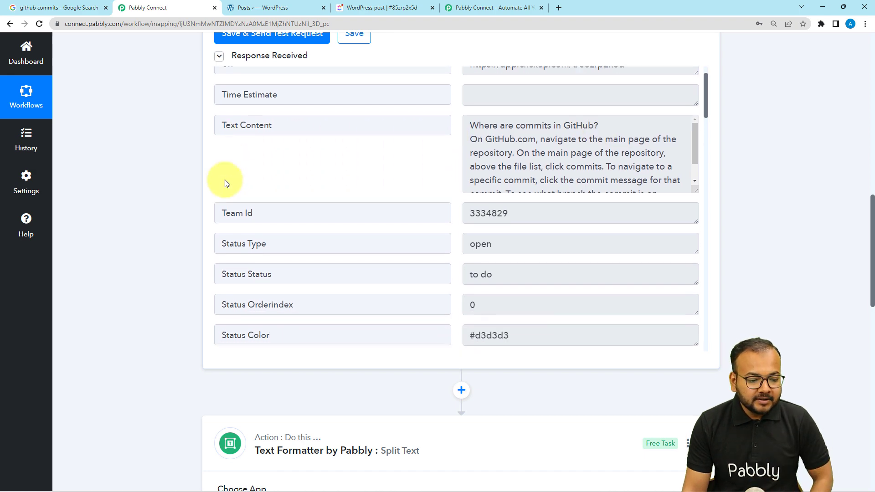
{"action": "scroll", "coordinate": [518, 184], "scroll_direction": "up", "scroll_amount": 3}
{"action": "scroll", "coordinate": [198, 192], "scroll_direction": "down", "scroll_amount": 10}
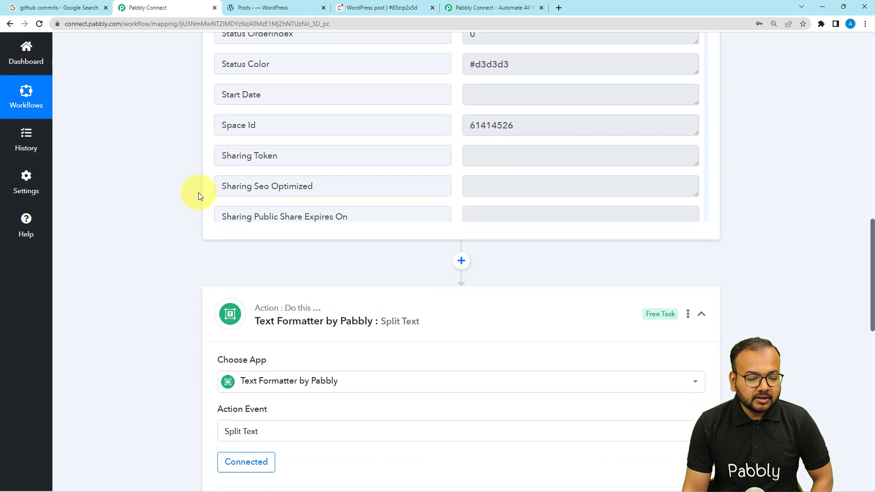
{"action": "scroll", "coordinate": [197, 192], "scroll_direction": "down", "scroll_amount": 4}
{"action": "left_click", "coordinate": [256, 211]}
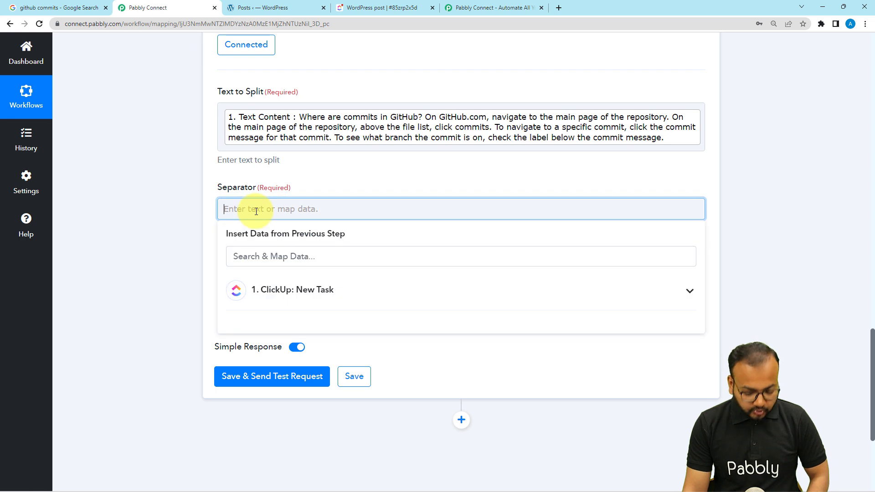
{"action": "type", "text": "?"}
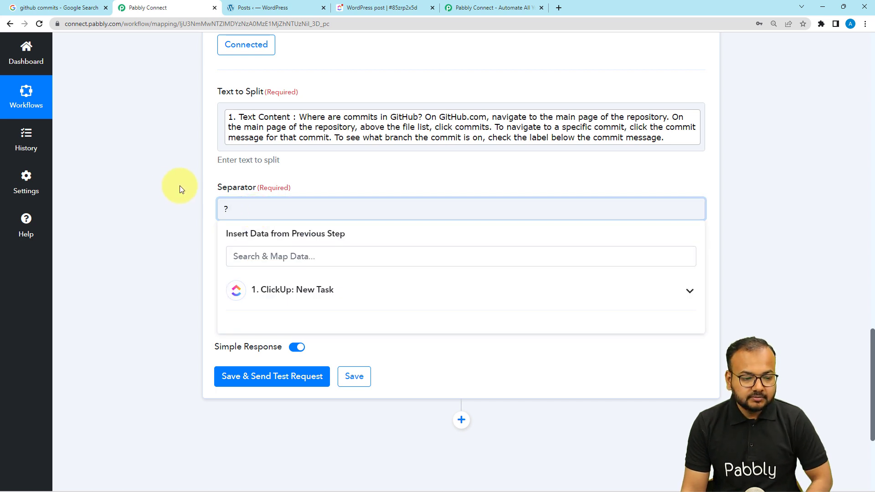
{"action": "left_click", "coordinate": [162, 183]}
Set the Split Text step's Segment Index to All
{"action": "scroll", "coordinate": [198, 195], "scroll_direction": "down", "scroll_amount": 3}
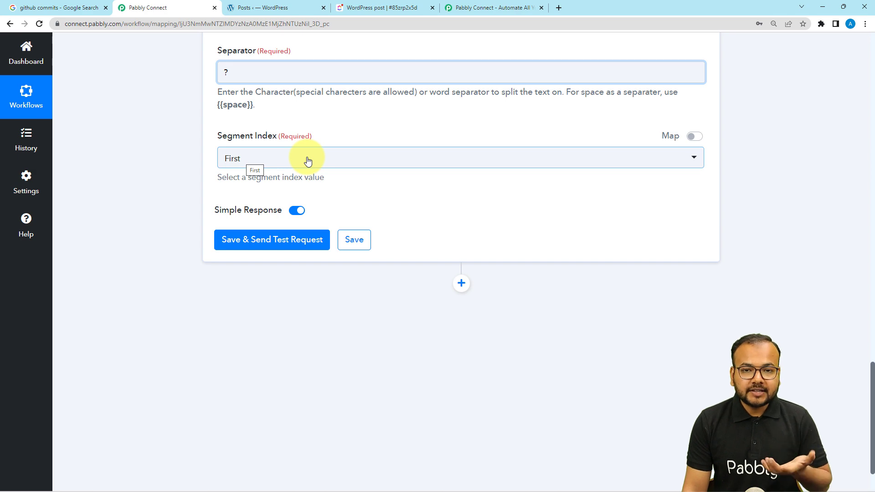
{"action": "scroll", "coordinate": [308, 161], "scroll_direction": "up", "scroll_amount": 4}
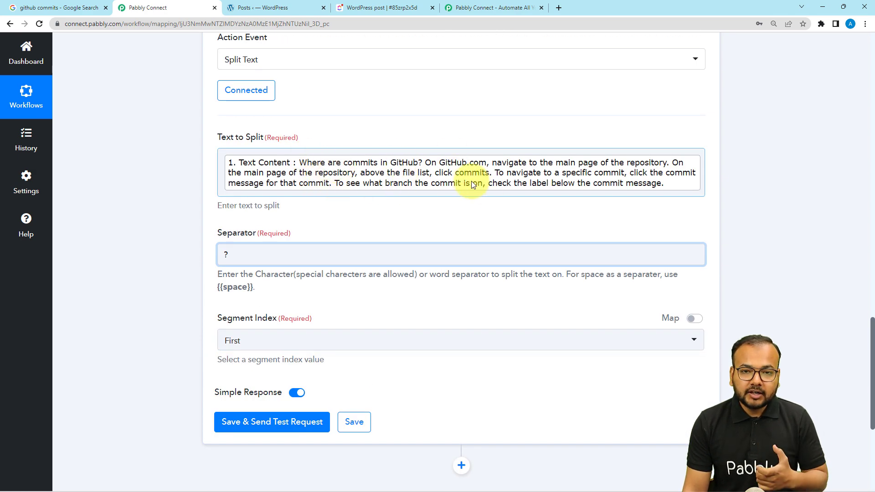
{"action": "scroll", "coordinate": [455, 183], "scroll_direction": "down", "scroll_amount": 3}
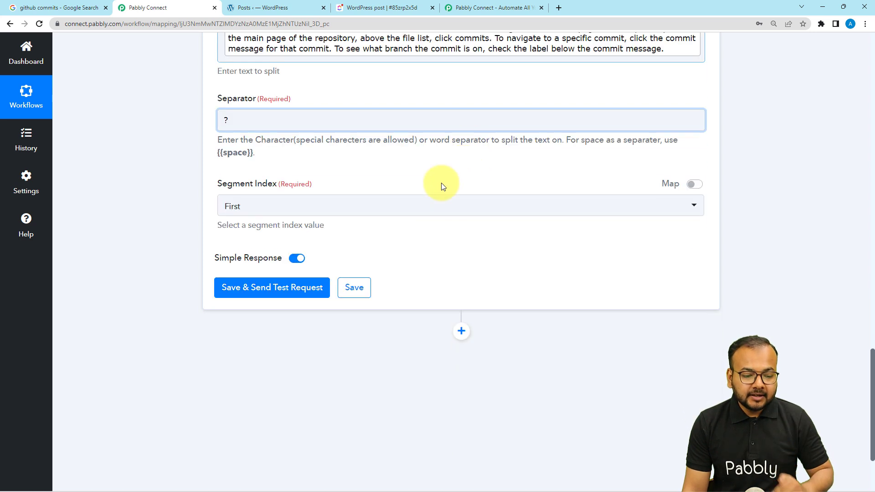
{"action": "left_click", "coordinate": [258, 206]}
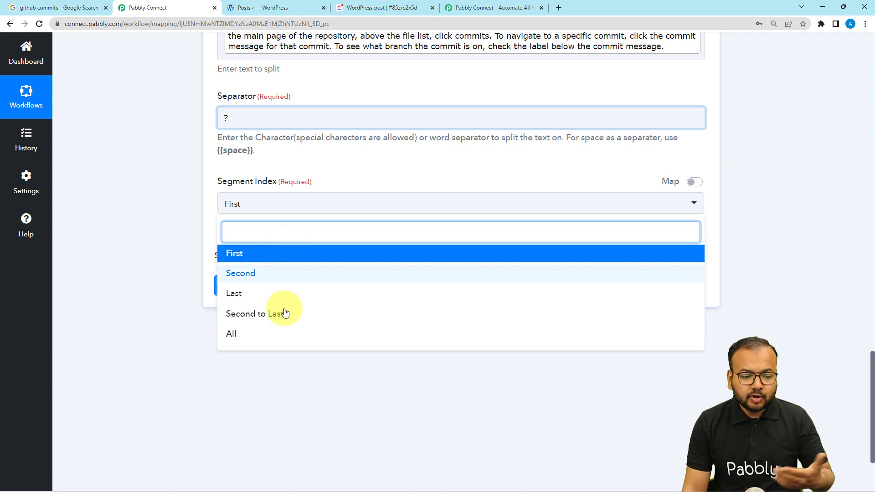
{"action": "left_click", "coordinate": [230, 337]}
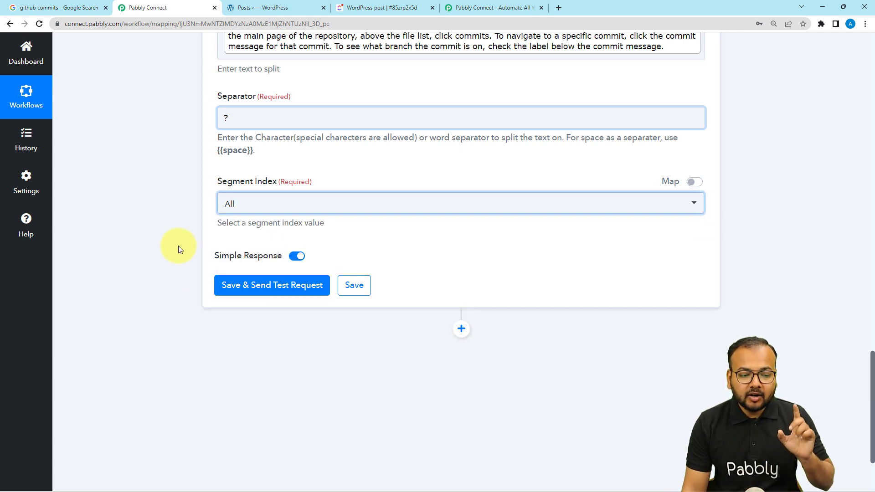
Save the Split Text step with a test request and enlarge the Result 1 value to read it in full
{"action": "left_click", "coordinate": [229, 291]}
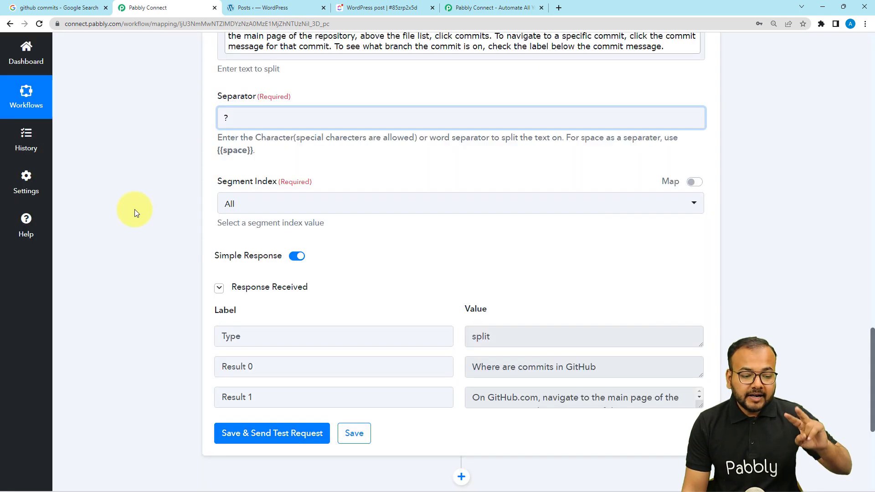
{"action": "scroll", "coordinate": [135, 210], "scroll_direction": "down", "scroll_amount": 4}
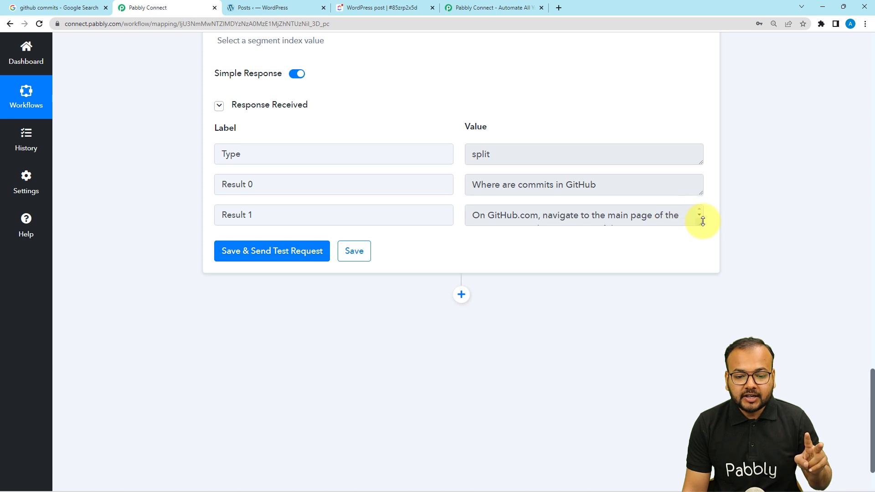
{"action": "left_click_drag", "start_coordinate": [702, 221], "coordinate": [697, 316]}
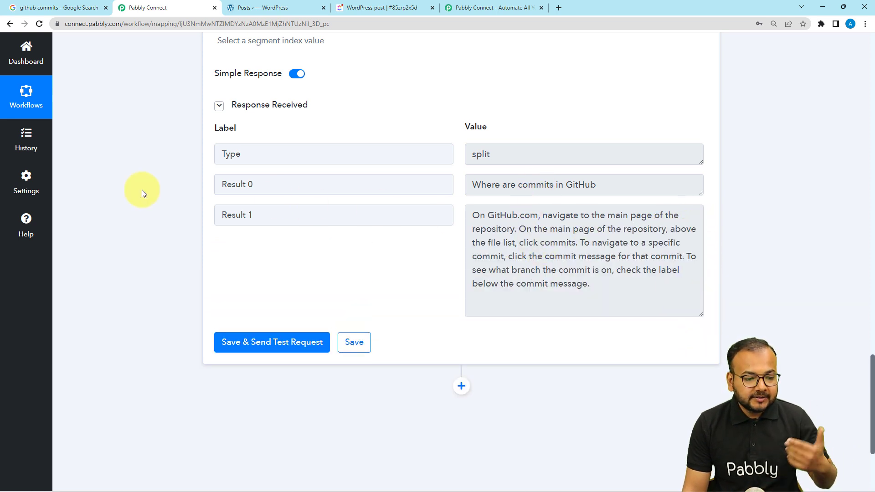
Add a WordPress action step after the Text Formatter, with Create a Post as its action event
{"action": "scroll", "coordinate": [140, 189], "scroll_direction": "down", "scroll_amount": 4}
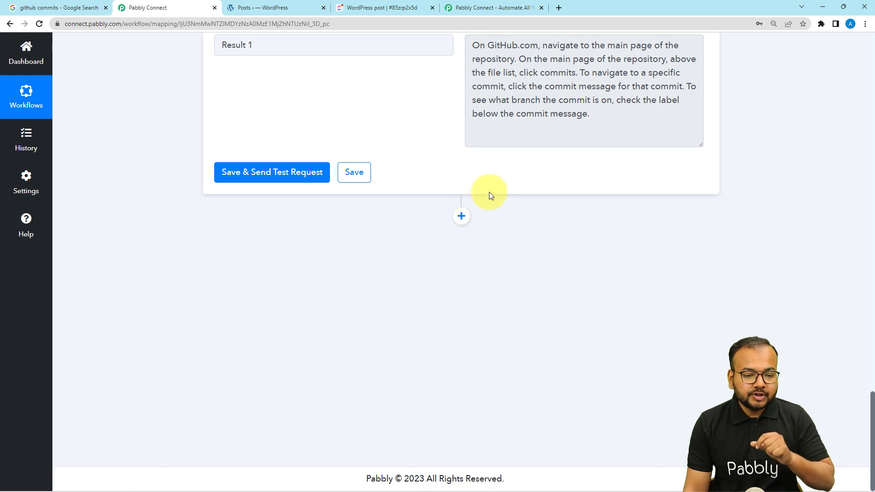
{"action": "left_click", "coordinate": [461, 216]}
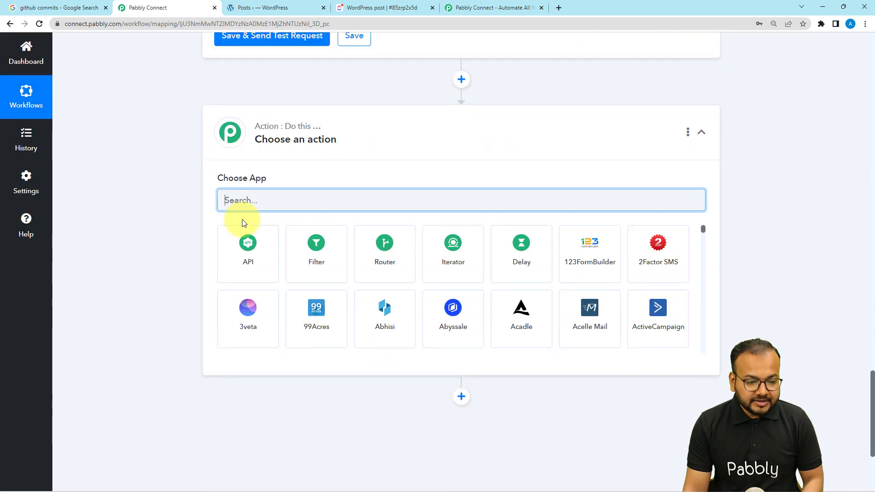
{"action": "type", "text": "wor"}
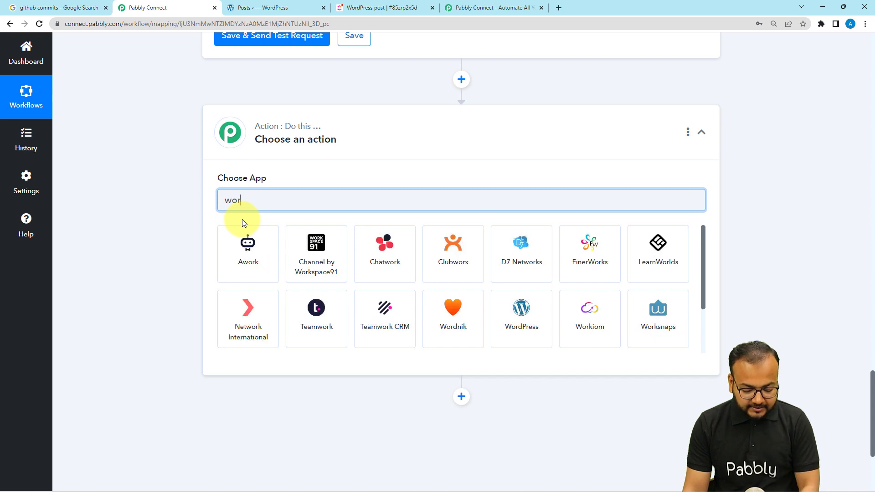
{"action": "left_click", "coordinate": [520, 307]}
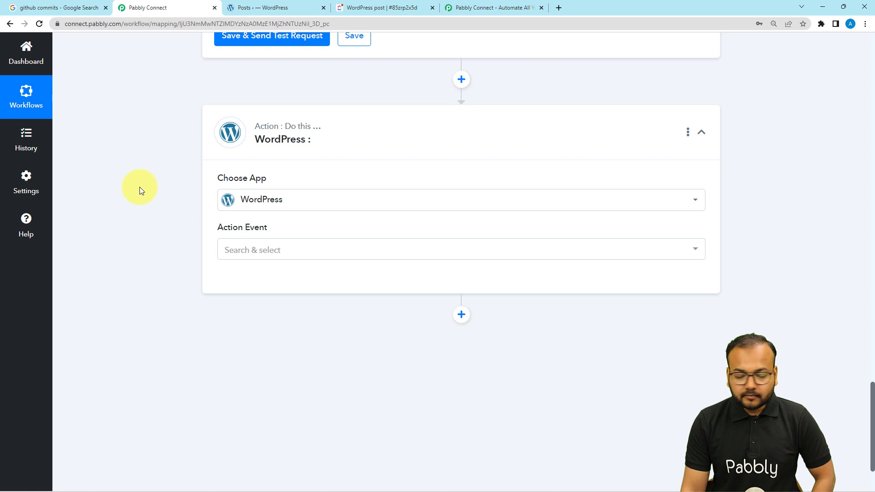
{"action": "scroll", "coordinate": [174, 209], "scroll_direction": "down", "scroll_amount": 2}
{"action": "left_click", "coordinate": [258, 164]}
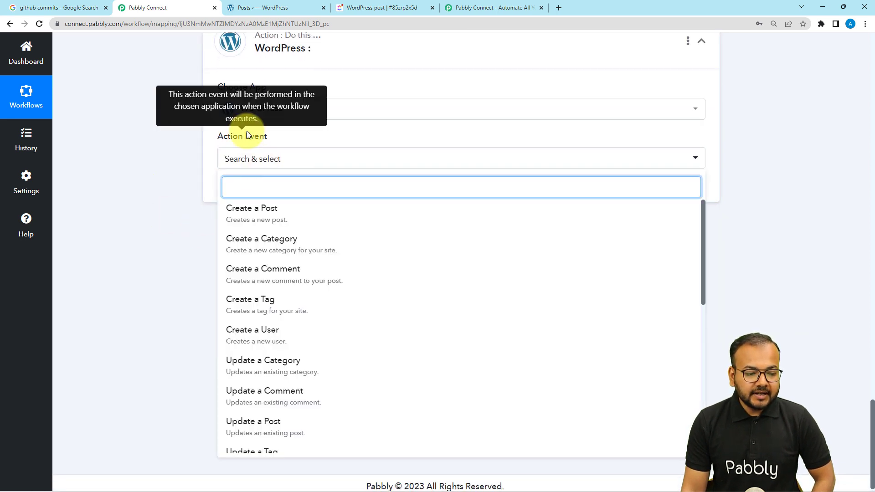
{"action": "left_click", "coordinate": [251, 223]}
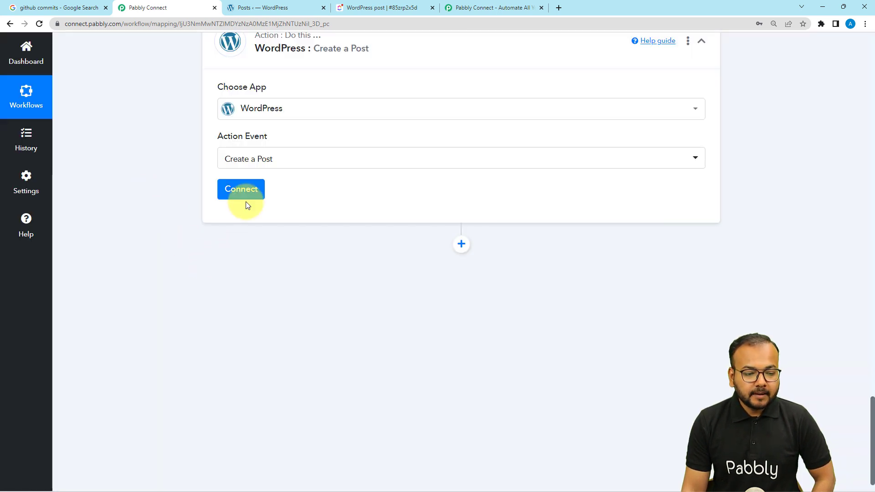
{"action": "left_click", "coordinate": [243, 193]}
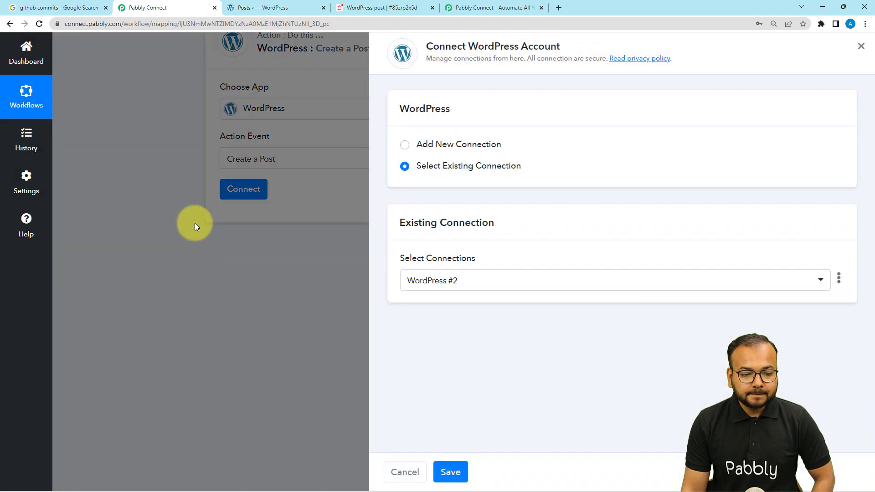
{"action": "left_click", "coordinate": [405, 146]}
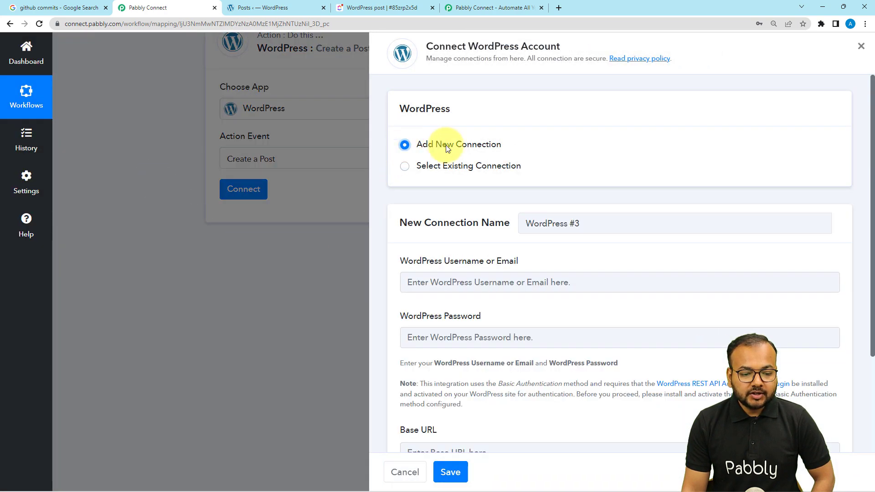
{"action": "scroll", "coordinate": [434, 219], "scroll_direction": "down", "scroll_amount": 3}
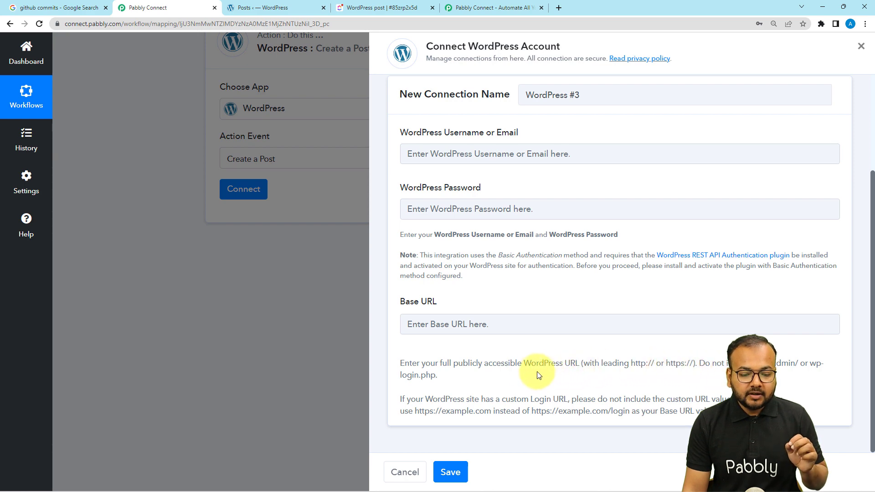
{"action": "left_click", "coordinate": [285, 10]}
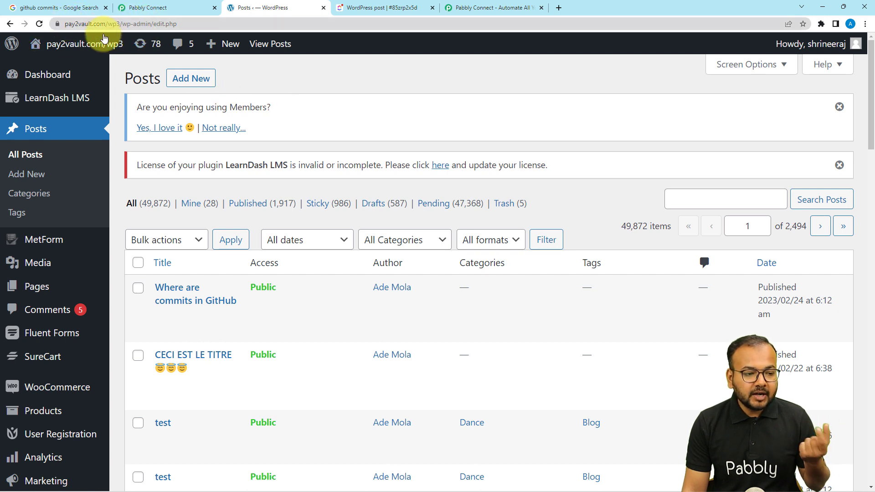
{"action": "left_click", "coordinate": [183, 25]}
{"action": "key", "text": "ctrl+c"}
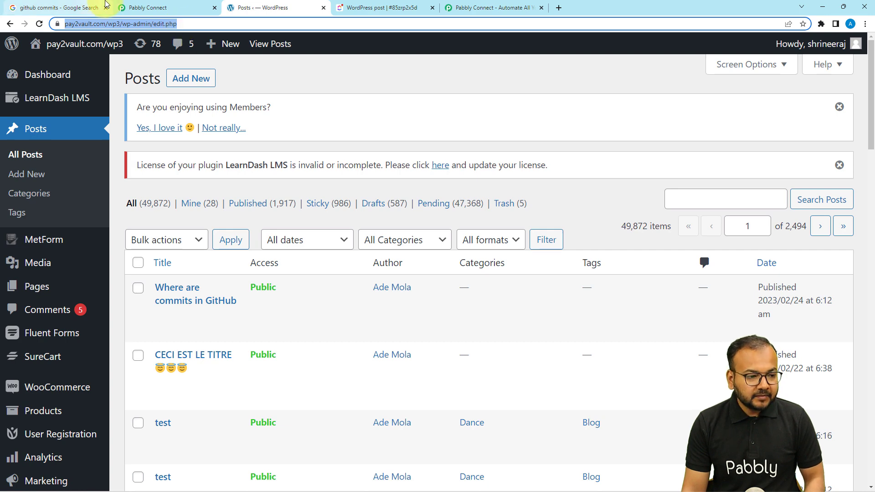
{"action": "left_click", "coordinate": [155, 8]}
{"action": "left_click", "coordinate": [428, 323]}
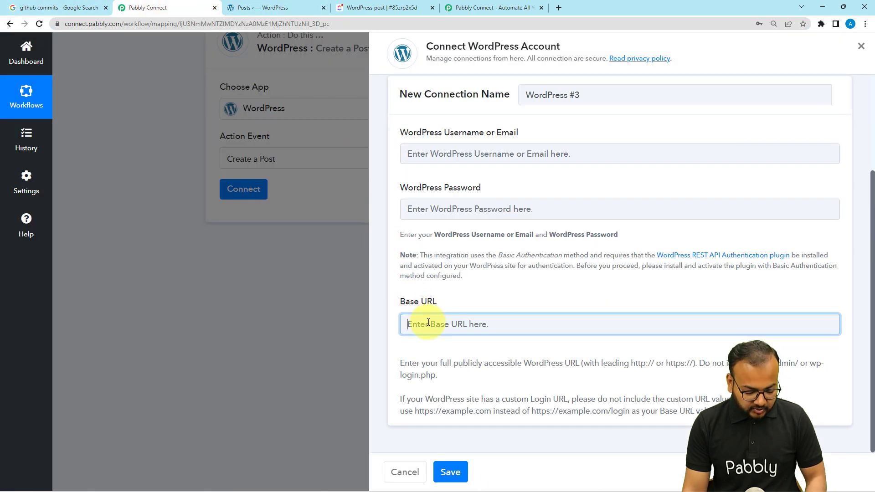
{"action": "key", "text": "ctrl+v"}
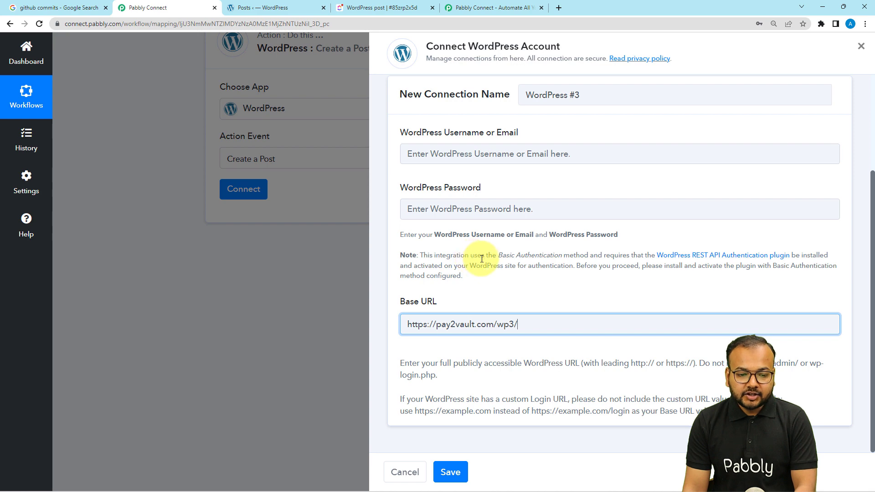
{"action": "scroll", "coordinate": [474, 255], "scroll_direction": "up", "scroll_amount": 3}
{"action": "scroll", "coordinate": [476, 255], "scroll_direction": "down", "scroll_amount": 3}
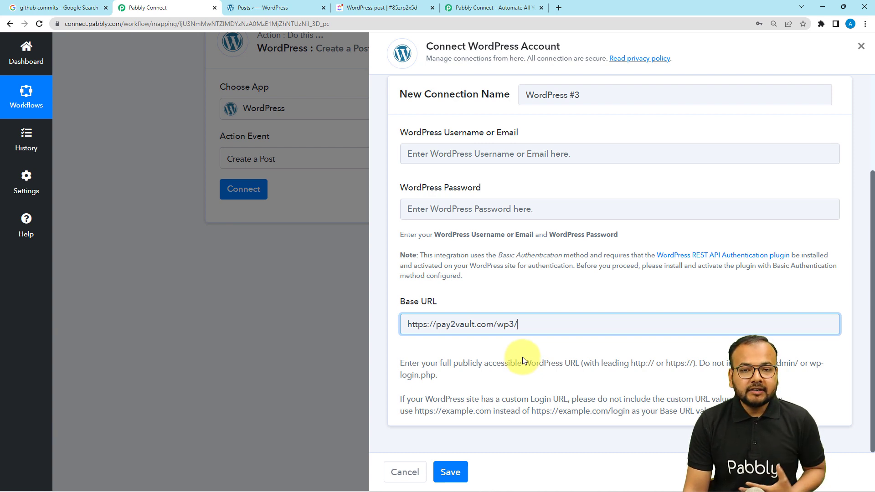
{"action": "scroll", "coordinate": [523, 357], "scroll_direction": "up", "scroll_amount": 3}
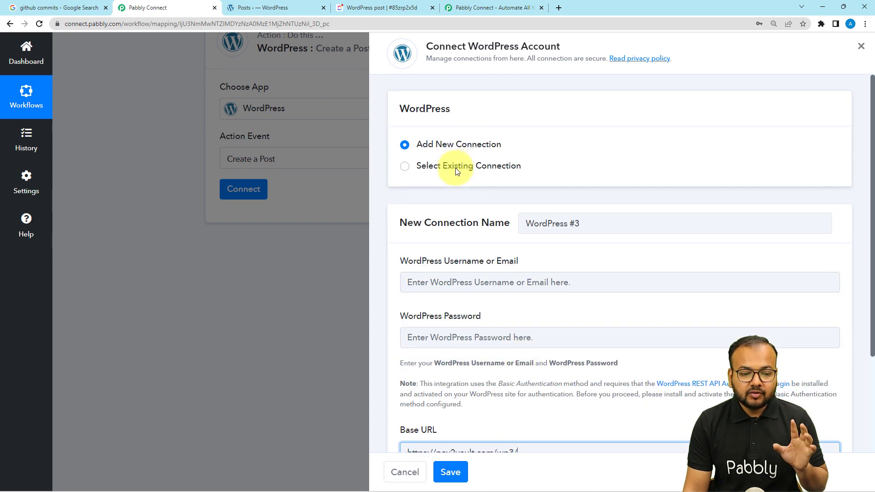
Connect the WordPress action step through the existing connection WordPress #2 and save it
{"action": "left_click", "coordinate": [404, 167]}
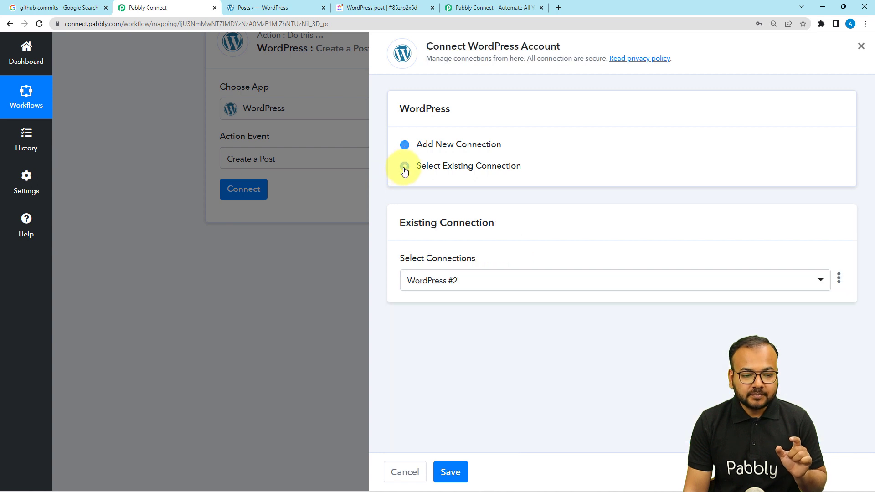
{"action": "left_click", "coordinate": [462, 288]}
{"action": "left_click", "coordinate": [462, 288]}
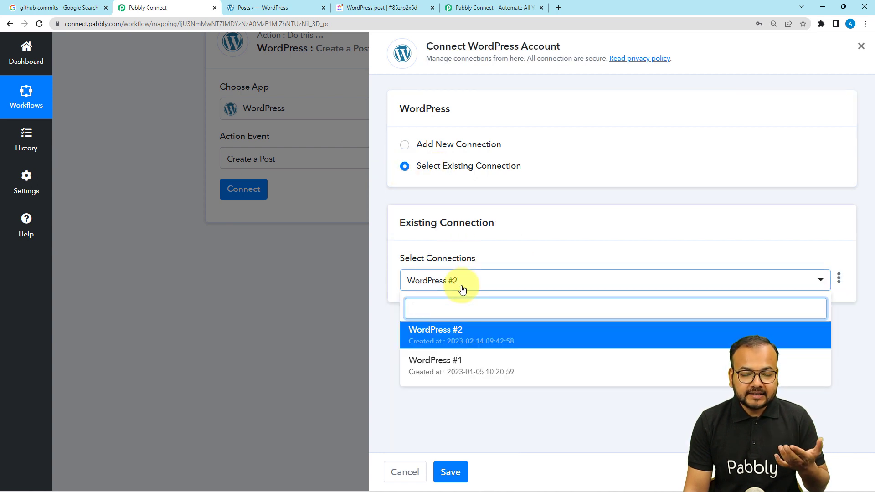
{"action": "left_click", "coordinate": [455, 342]}
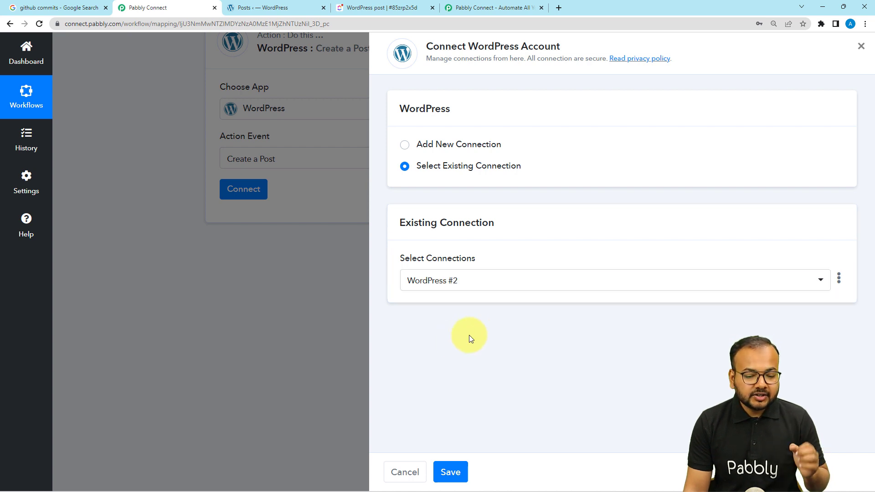
{"action": "left_click", "coordinate": [451, 469]}
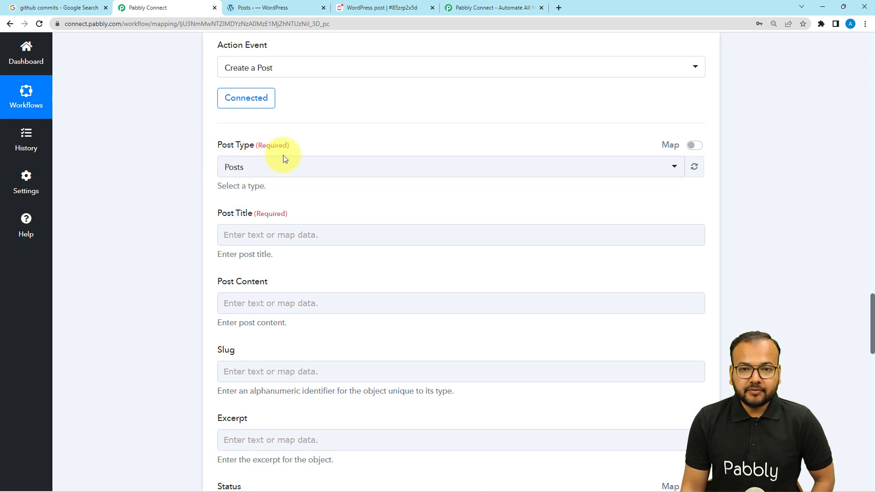
Choose Posts as the Post Type of the WordPress Create a Post step
{"action": "left_click", "coordinate": [289, 169]}
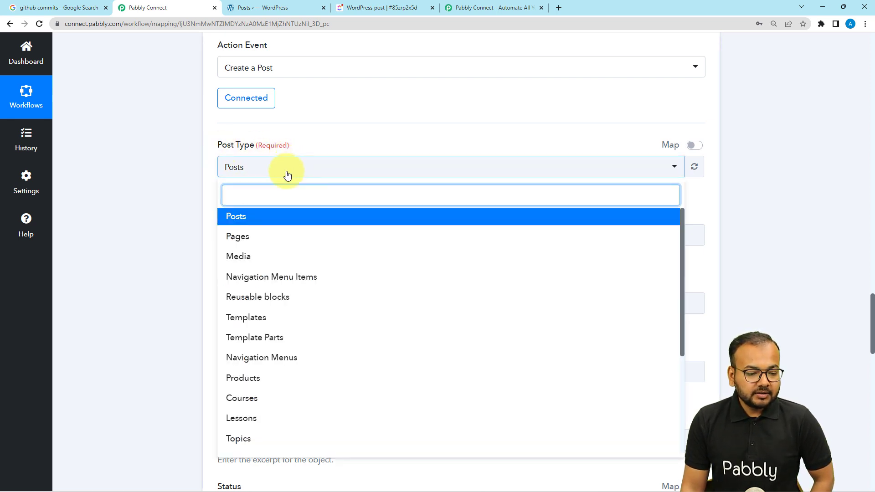
{"action": "left_click", "coordinate": [240, 215]}
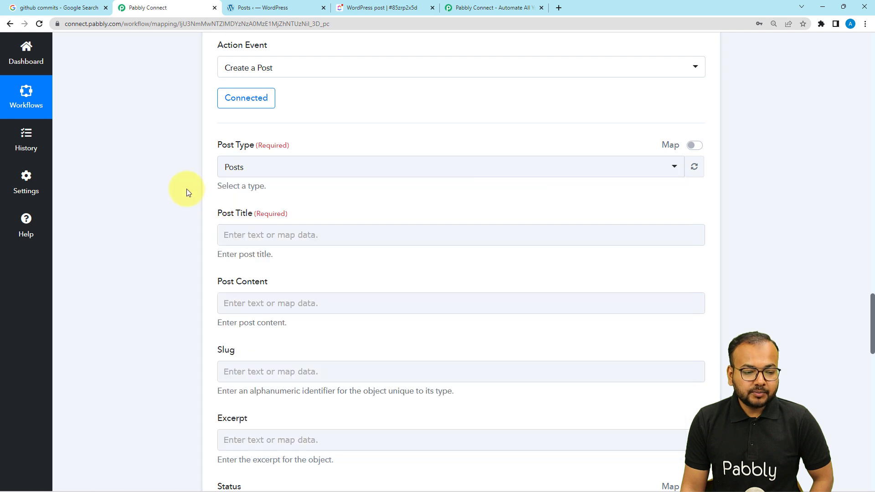
{"action": "scroll", "coordinate": [205, 180], "scroll_direction": "down", "scroll_amount": 2}
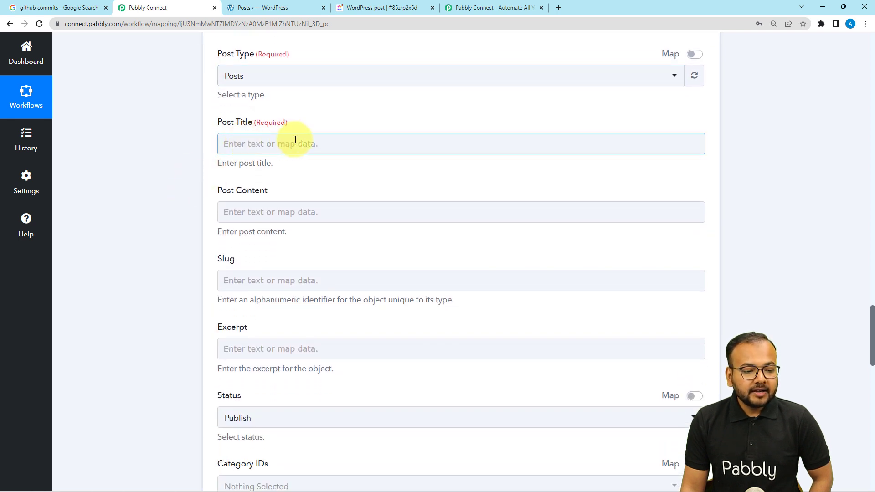
Check the Split Text results and map Result 0 from the Text Formatter step into the Post Title
{"action": "scroll", "coordinate": [280, 155], "scroll_direction": "up", "scroll_amount": 10}
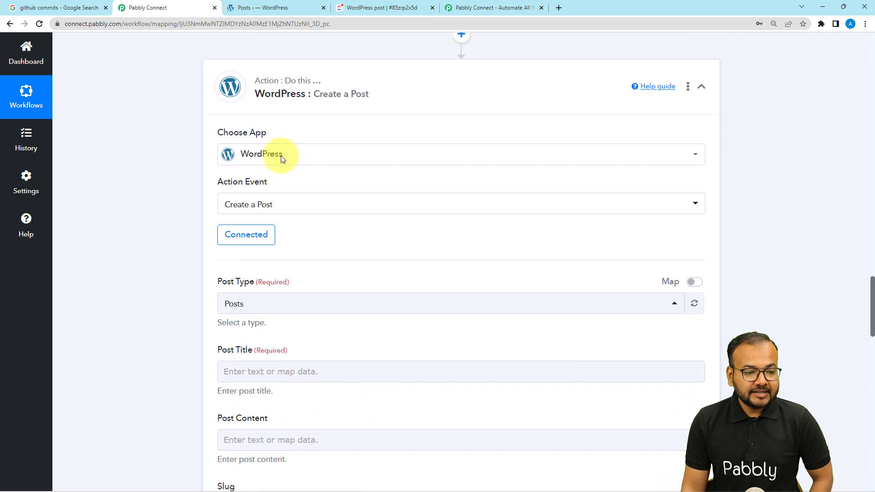
{"action": "scroll", "coordinate": [280, 122], "scroll_direction": "up", "scroll_amount": 2}
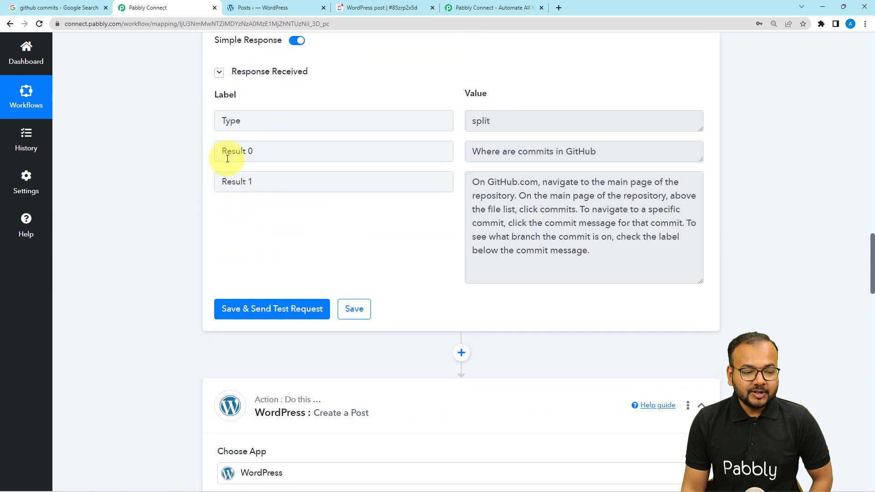
{"action": "scroll", "coordinate": [241, 200], "scroll_direction": "down", "scroll_amount": 12}
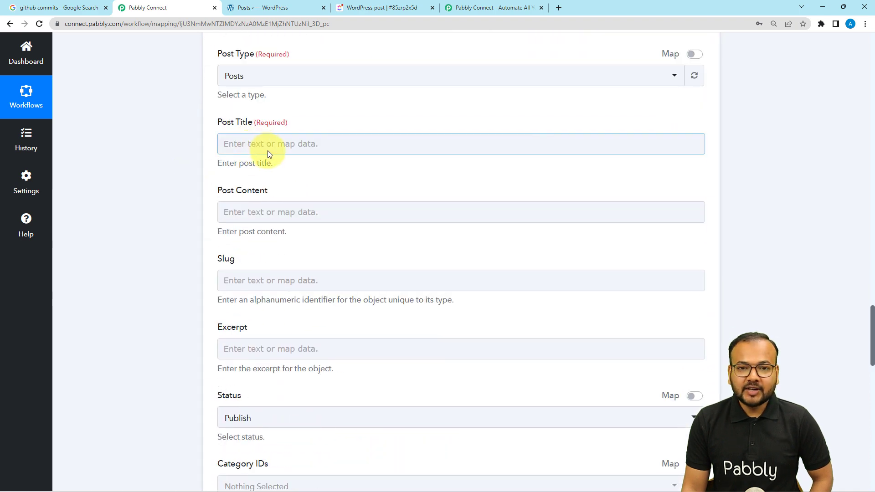
{"action": "left_click", "coordinate": [258, 143]}
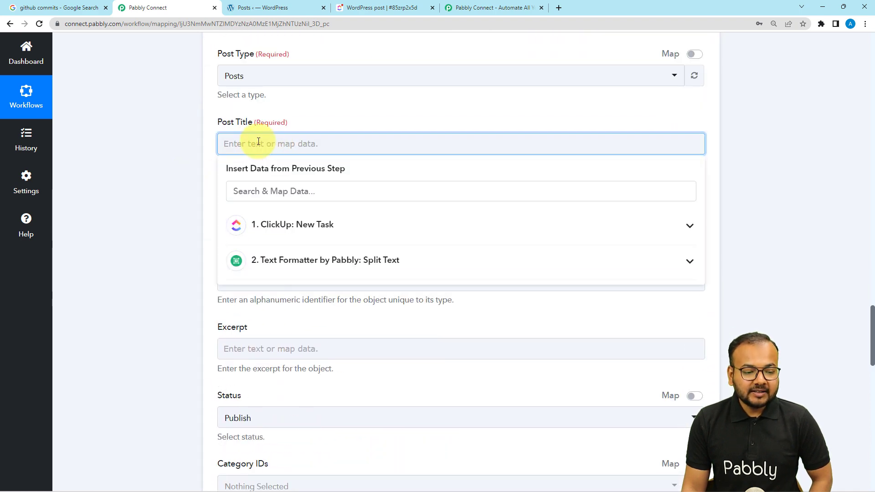
{"action": "left_click", "coordinate": [276, 269]}
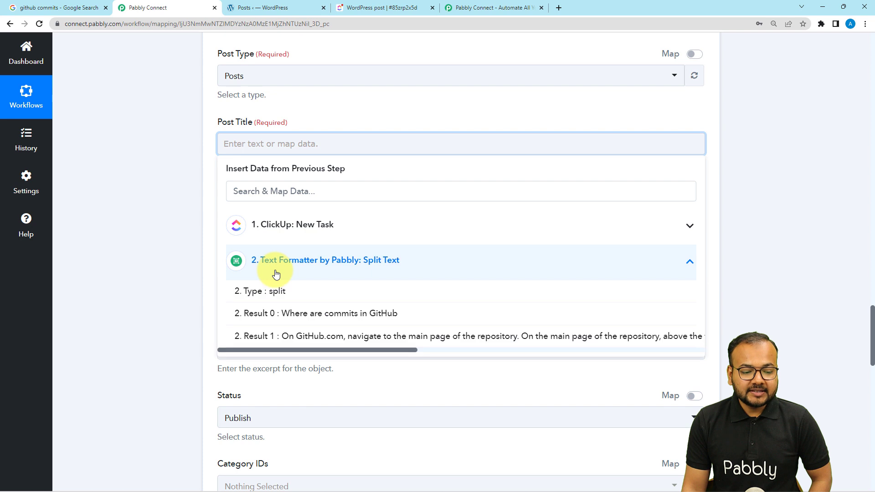
{"action": "left_click", "coordinate": [289, 314]}
{"action": "left_click", "coordinate": [177, 225]}
Map Result 1 from the Text Formatter's Split Text step into the Post Content
{"action": "scroll", "coordinate": [175, 222], "scroll_direction": "down", "scroll_amount": 3}
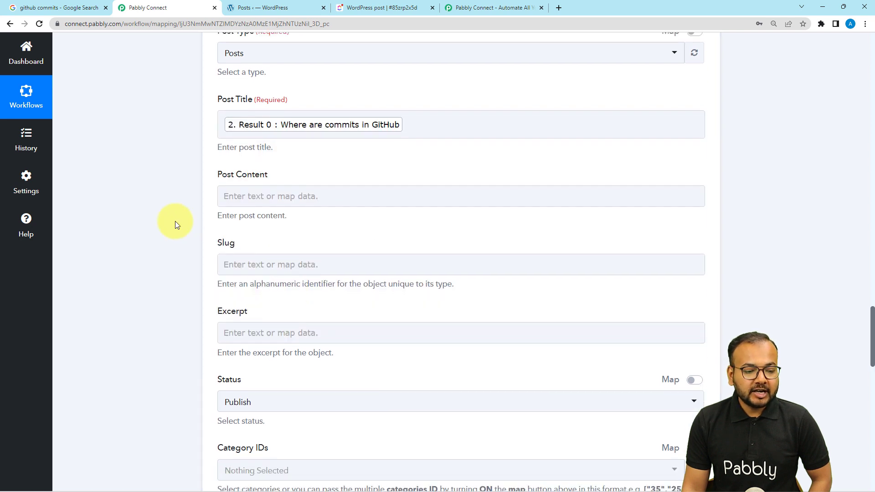
{"action": "left_click", "coordinate": [250, 82]}
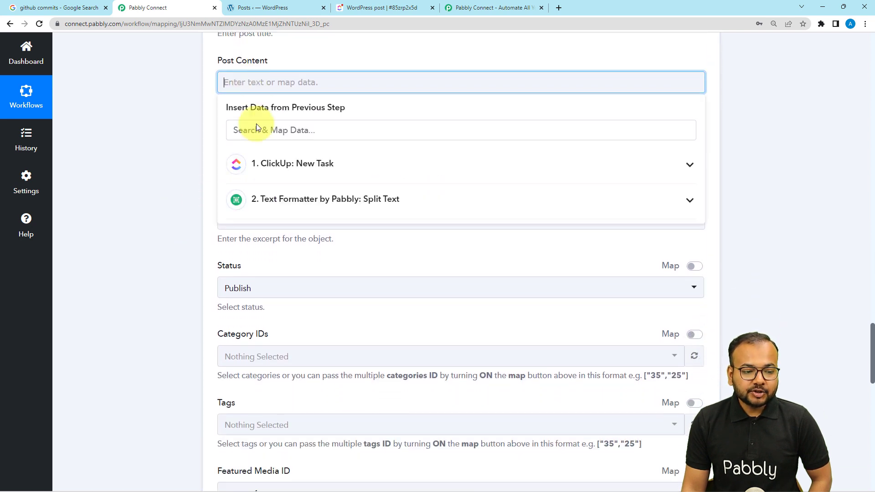
{"action": "left_click", "coordinate": [252, 199]}
{"action": "left_click", "coordinate": [263, 276]}
{"action": "left_click", "coordinate": [179, 202]}
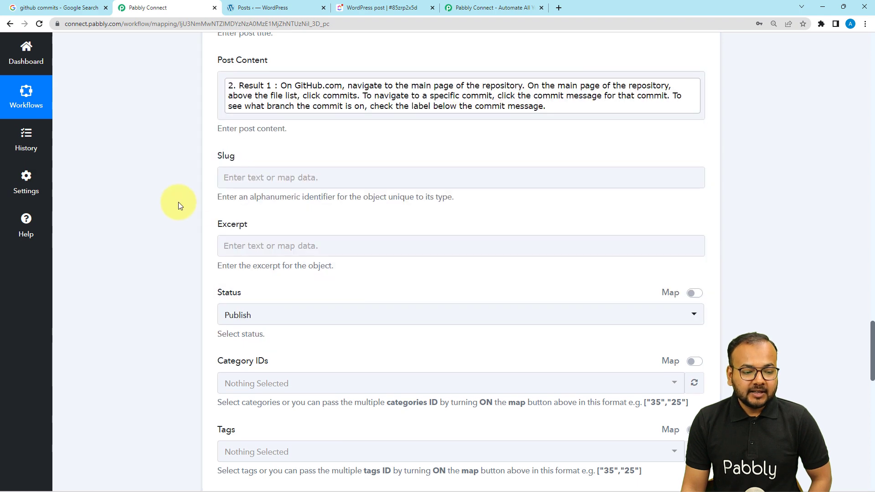
Leave Slug and Excerpt empty and select Publish as the post's Status
{"action": "scroll", "coordinate": [178, 201], "scroll_direction": "down", "scroll_amount": 1}
{"action": "scroll", "coordinate": [275, 135], "scroll_direction": "down", "scroll_amount": 2}
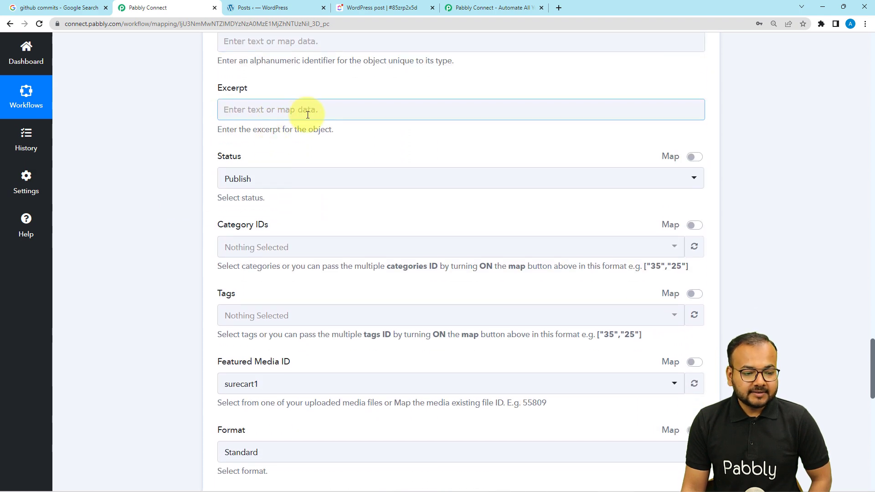
{"action": "scroll", "coordinate": [307, 113], "scroll_direction": "down", "scroll_amount": 2}
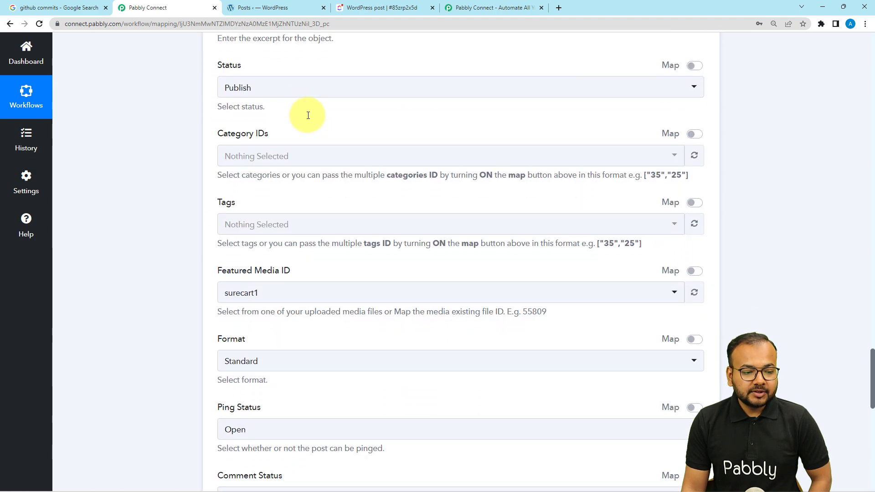
{"action": "left_click", "coordinate": [259, 94]}
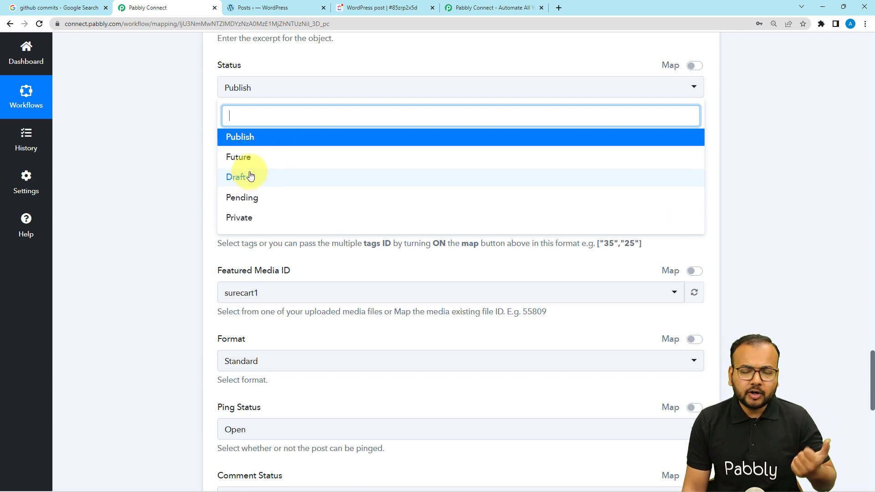
{"action": "left_click", "coordinate": [250, 138]}
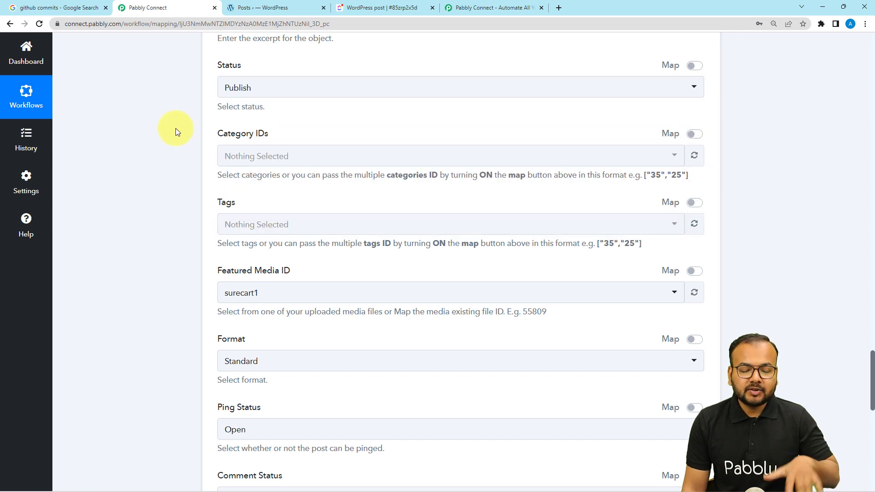
Check the available Featured Media ID files without changing the selection, and set the post's Format to Standard
{"action": "scroll", "coordinate": [176, 128], "scroll_direction": "down", "scroll_amount": 2}
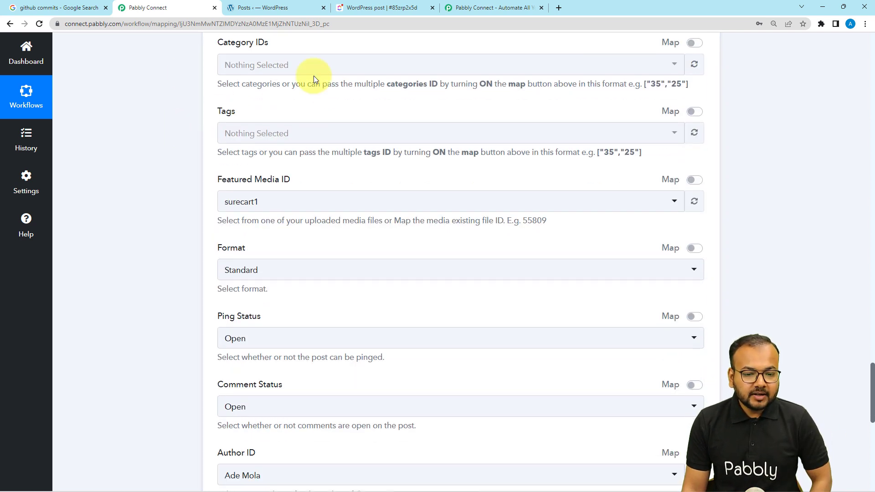
{"action": "scroll", "coordinate": [263, 111], "scroll_direction": "down", "scroll_amount": 1}
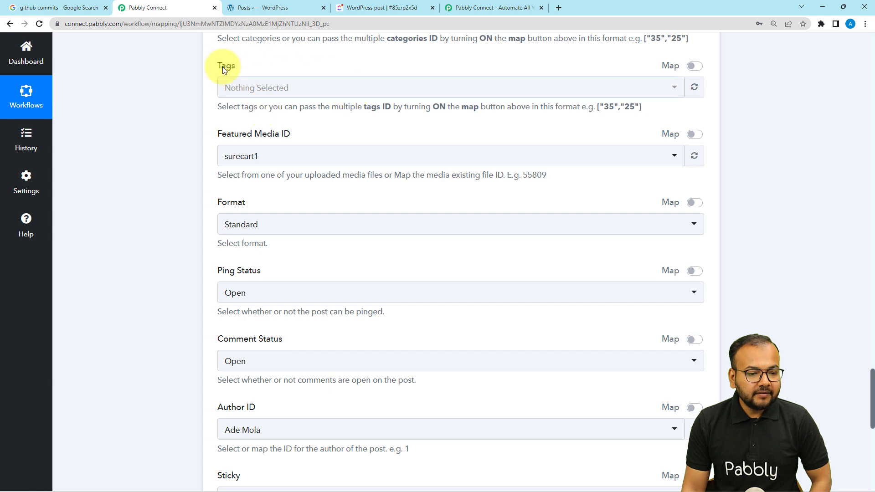
{"action": "scroll", "coordinate": [274, 111], "scroll_direction": "down", "scroll_amount": 2}
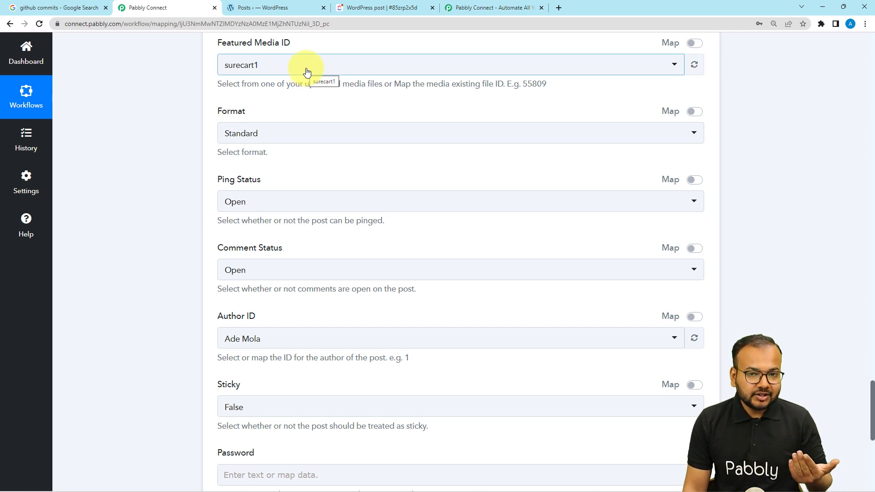
{"action": "left_click", "coordinate": [306, 71]}
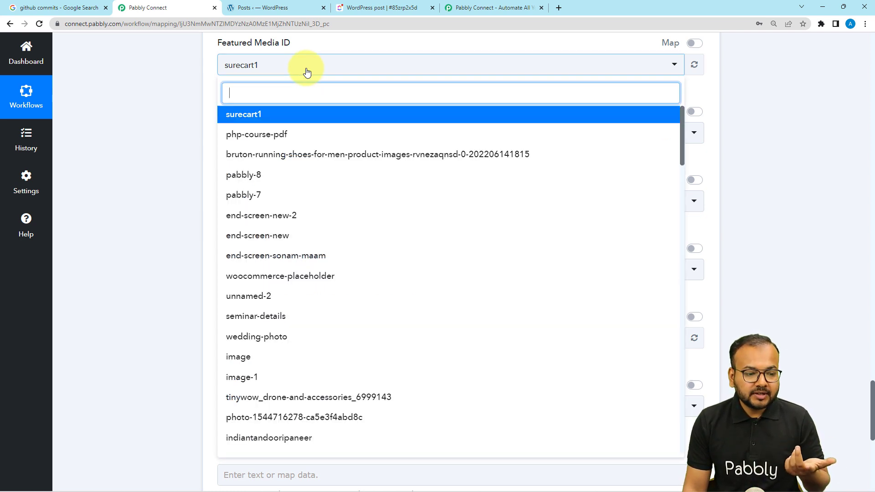
{"action": "left_click", "coordinate": [175, 91]}
{"action": "scroll", "coordinate": [248, 106], "scroll_direction": "down", "scroll_amount": 1}
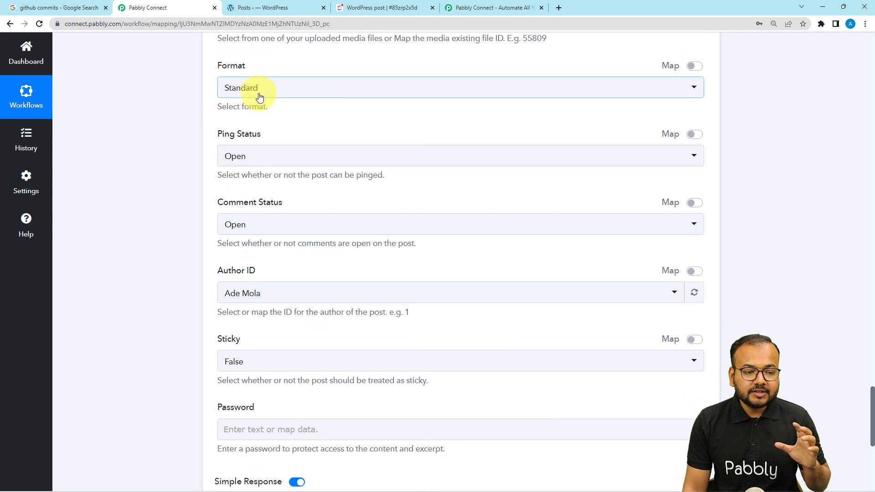
{"action": "left_click", "coordinate": [233, 91]}
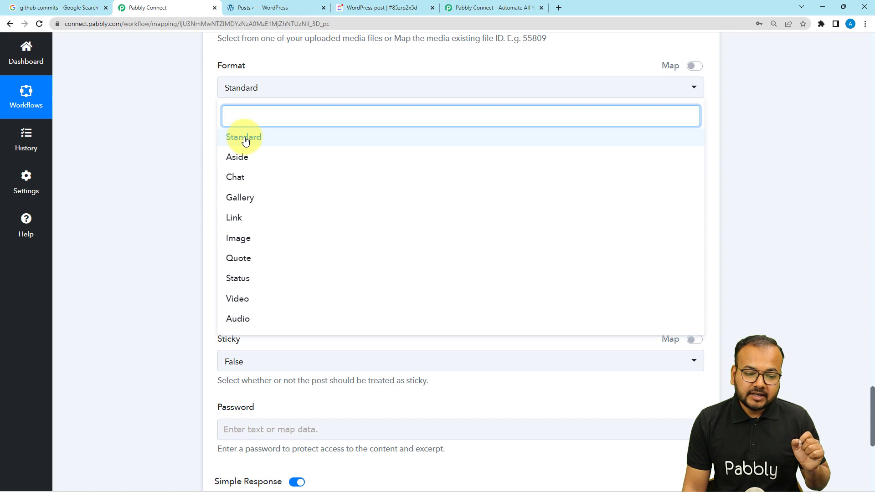
{"action": "left_click", "coordinate": [246, 141]}
{"action": "left_click", "coordinate": [190, 133]}
{"action": "scroll", "coordinate": [189, 133], "scroll_direction": "down", "scroll_amount": 2}
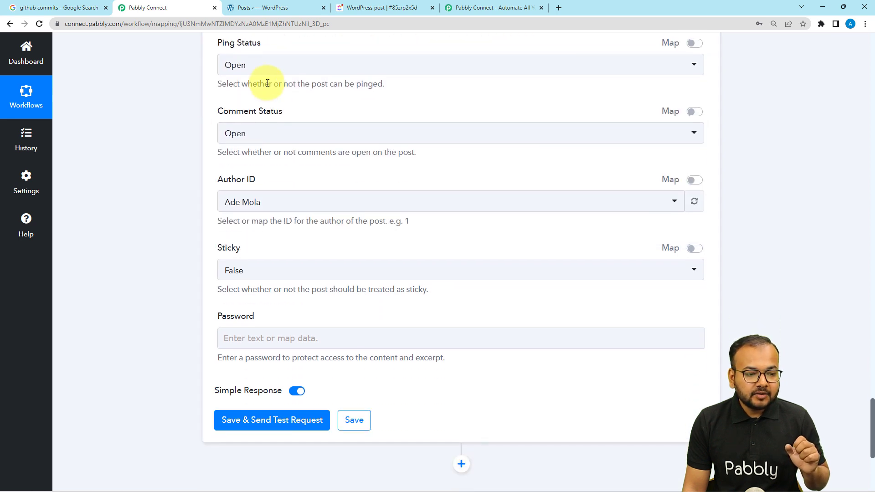
Leave Ping Status and Comment Status open and set the post's Author ID to Admin
{"action": "scroll", "coordinate": [305, 75], "scroll_direction": "down", "scroll_amount": 2}
{"action": "scroll", "coordinate": [289, 62], "scroll_direction": "up", "scroll_amount": 1}
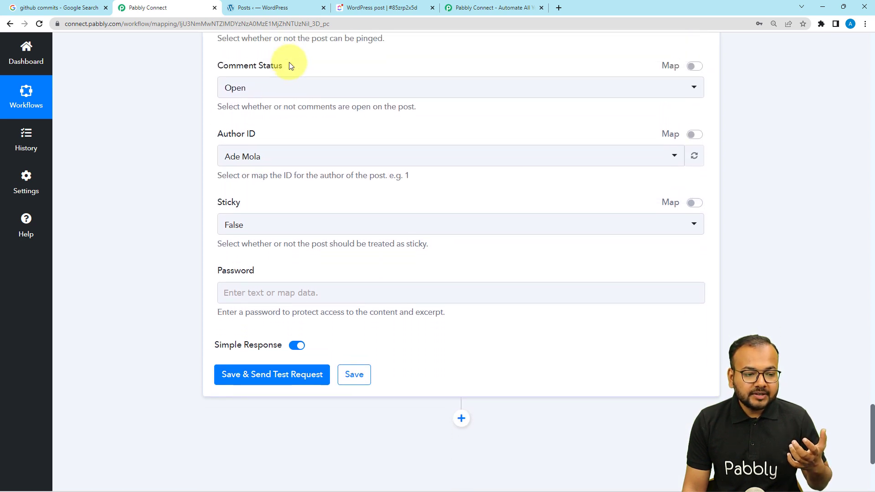
{"action": "left_click", "coordinate": [290, 155]}
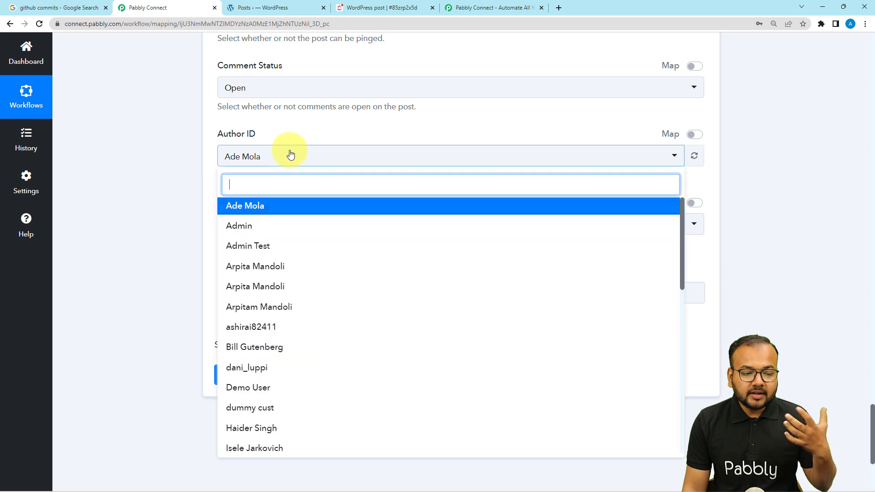
{"action": "left_click", "coordinate": [267, 224]}
{"action": "scroll", "coordinate": [180, 178], "scroll_direction": "down", "scroll_amount": 1}
{"action": "scroll", "coordinate": [180, 179], "scroll_direction": "down", "scroll_amount": 2}
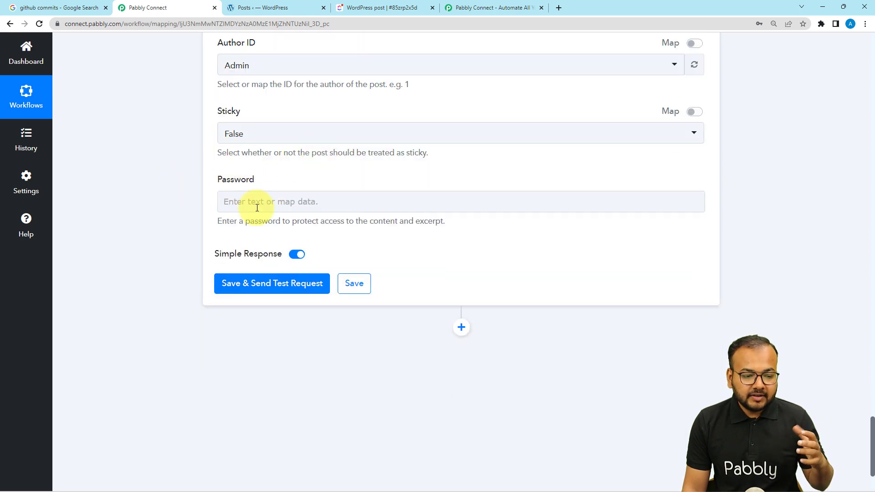
{"action": "scroll", "coordinate": [180, 186], "scroll_direction": "up", "scroll_amount": 2}
{"action": "left_click", "coordinate": [231, 157]}
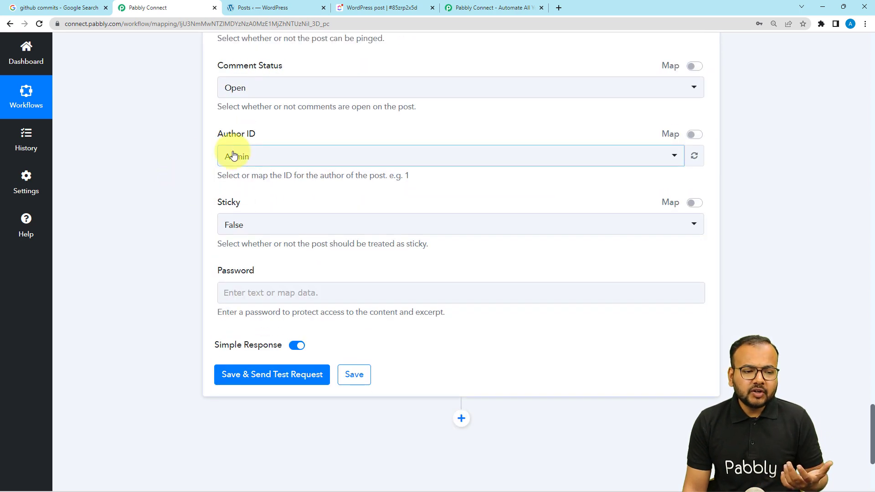
Review the configured post fields, then save the WordPress action and send a test request
{"action": "scroll", "coordinate": [231, 153], "scroll_direction": "up", "scroll_amount": 5}
{"action": "scroll", "coordinate": [233, 155], "scroll_direction": "up", "scroll_amount": 7}
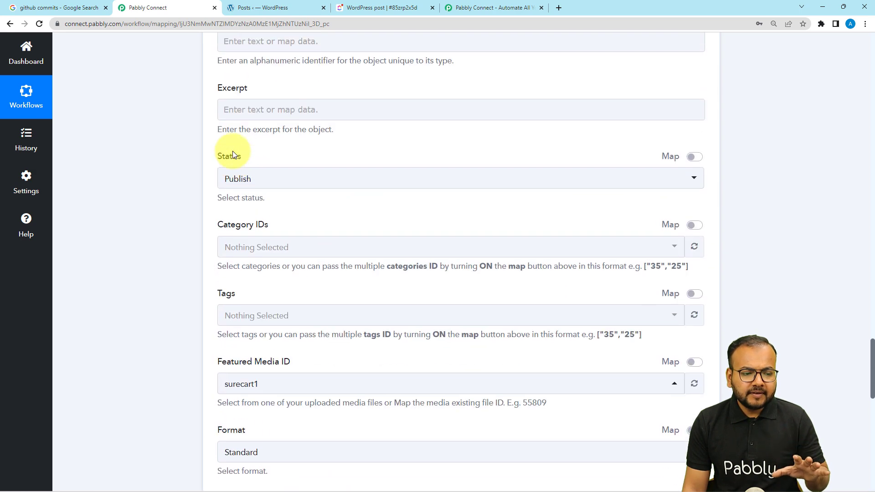
{"action": "scroll", "coordinate": [233, 155], "scroll_direction": "up", "scroll_amount": 1}
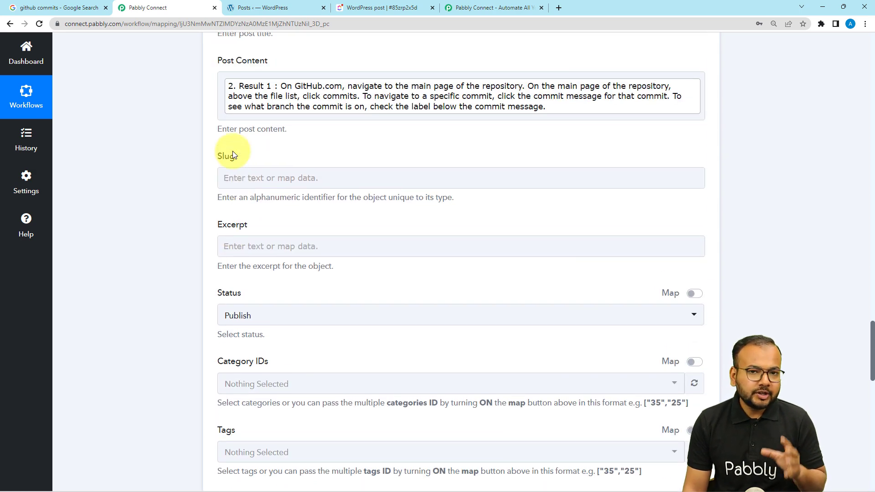
{"action": "scroll", "coordinate": [146, 171], "scroll_direction": "down", "scroll_amount": 5}
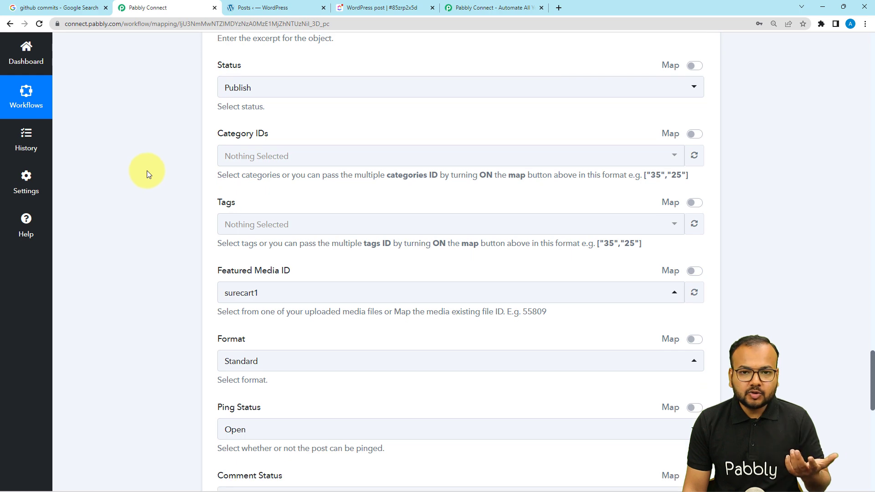
{"action": "scroll", "coordinate": [147, 171], "scroll_direction": "down", "scroll_amount": 12}
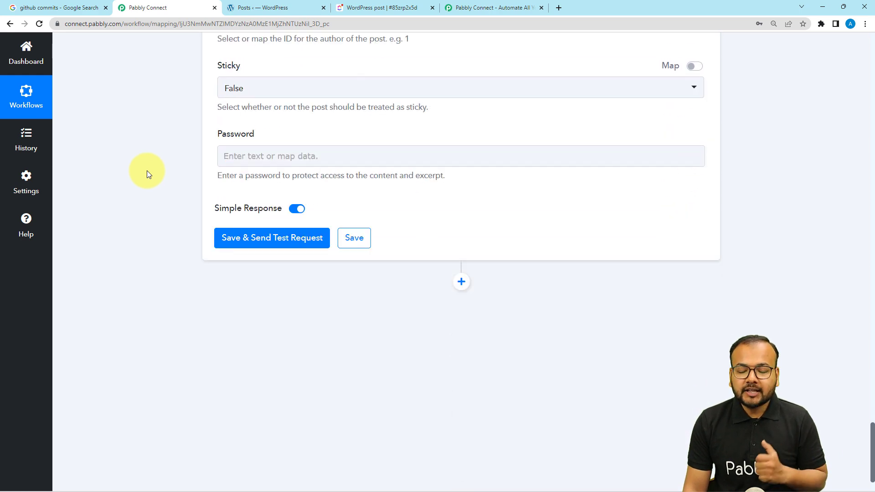
{"action": "left_click", "coordinate": [246, 243]}
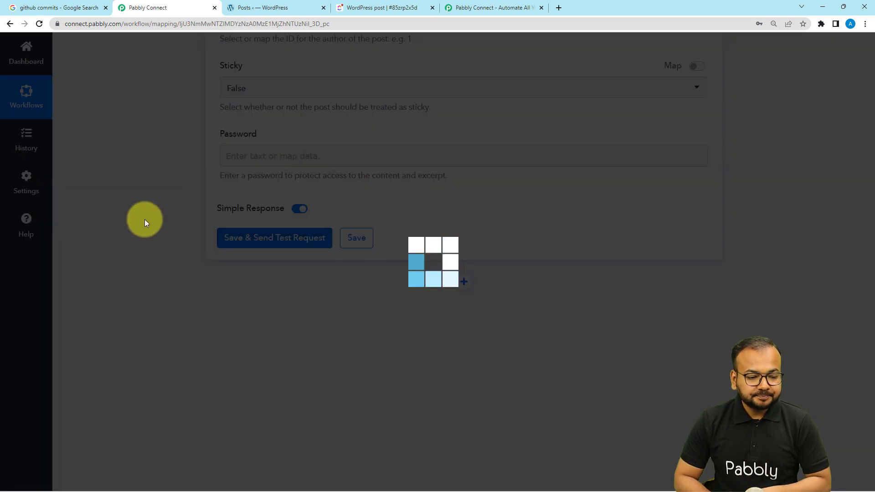
Examine the WordPress test response and enlarge the Link value to read the full post URL
{"action": "scroll", "coordinate": [151, 201], "scroll_direction": "down", "scroll_amount": 3}
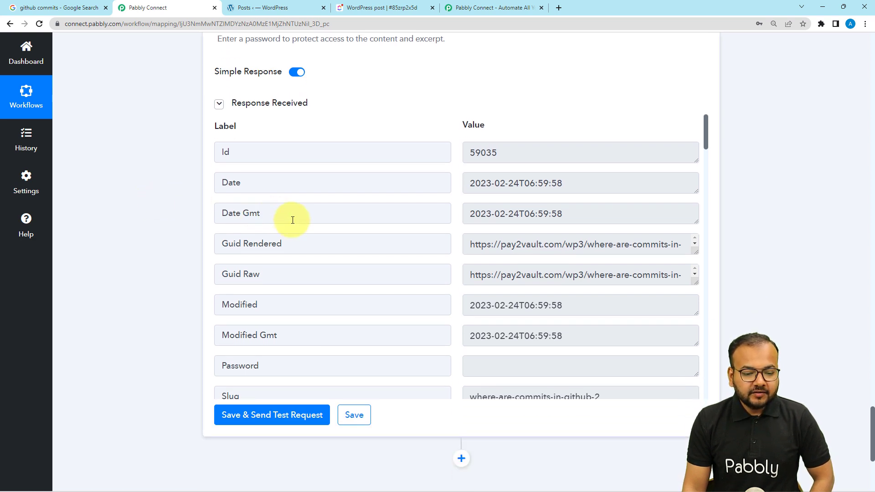
{"action": "scroll", "coordinate": [292, 220], "scroll_direction": "down", "scroll_amount": 4}
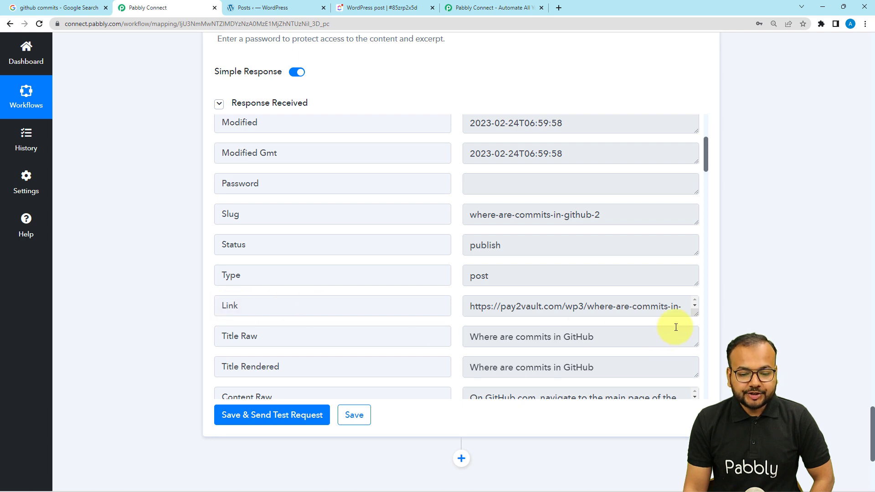
{"action": "left_click_drag", "start_coordinate": [693, 311], "coordinate": [698, 351]}
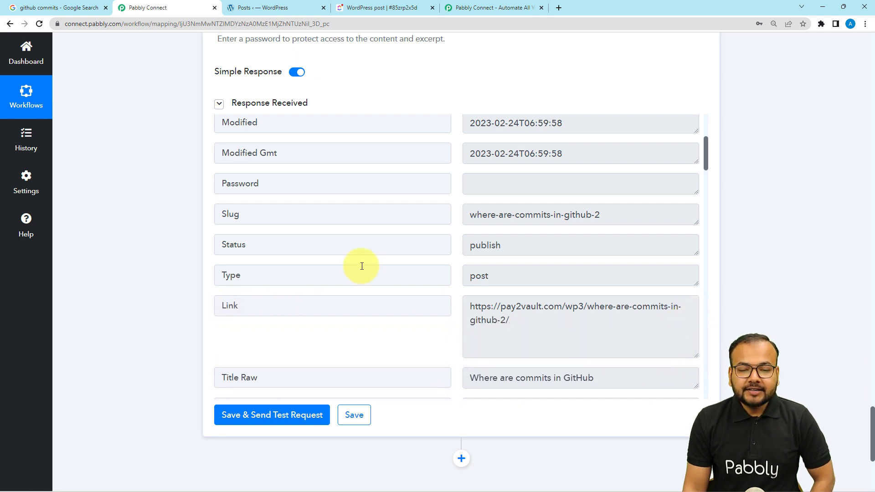
{"action": "scroll", "coordinate": [362, 267], "scroll_direction": "down", "scroll_amount": 2}
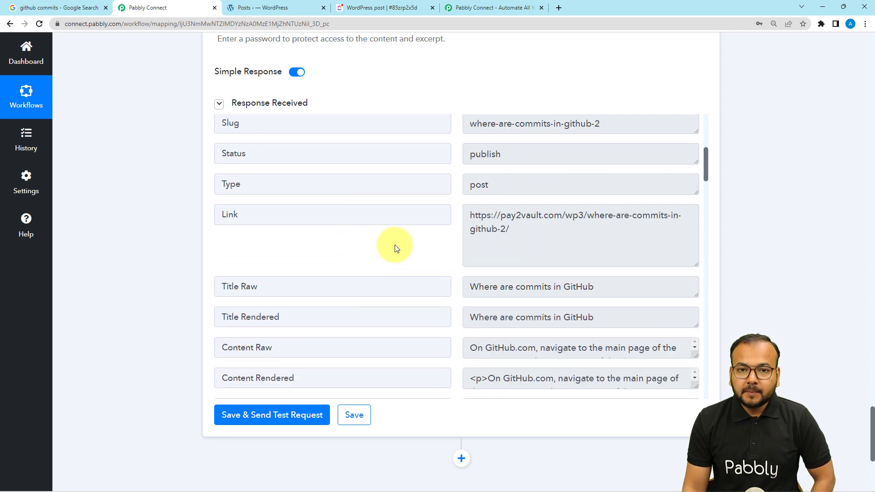
Open the created post from the response's Link value and check its title, author and content
{"action": "left_click_drag", "start_coordinate": [512, 231], "coordinate": [465, 219]}
{"action": "right_click", "coordinate": [482, 219]}
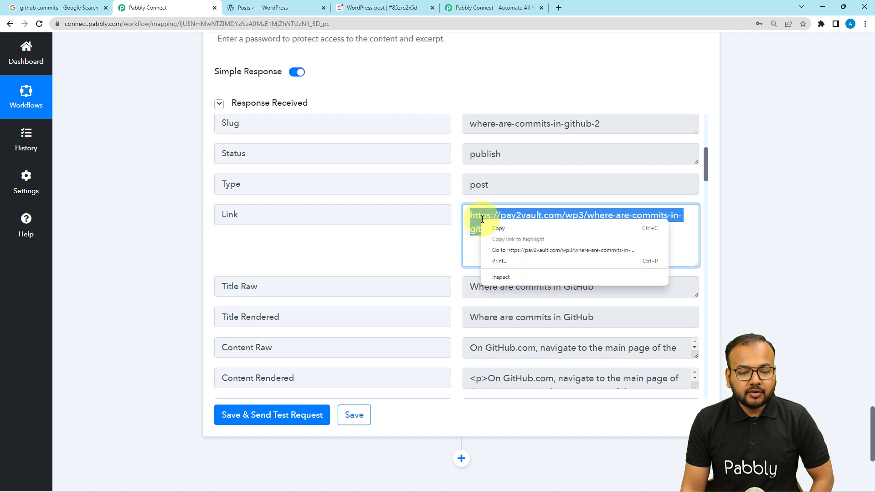
{"action": "left_click", "coordinate": [500, 255]}
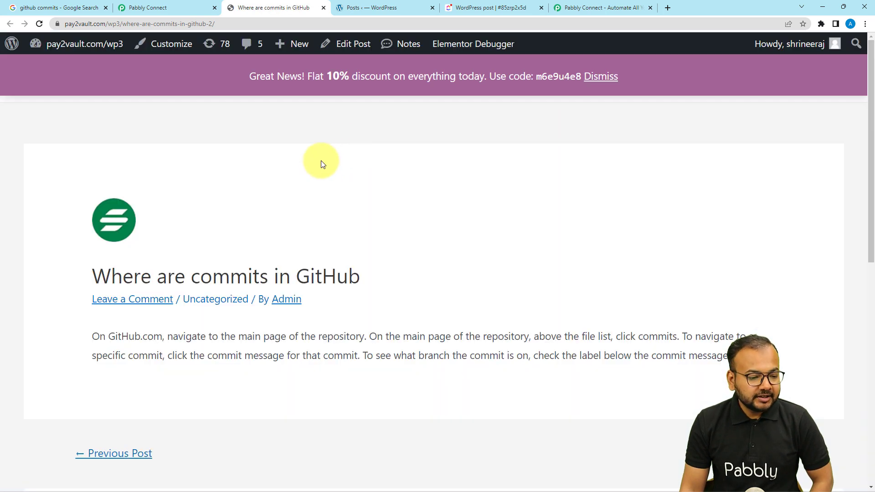
{"action": "scroll", "coordinate": [274, 178], "scroll_direction": "down", "scroll_amount": 1}
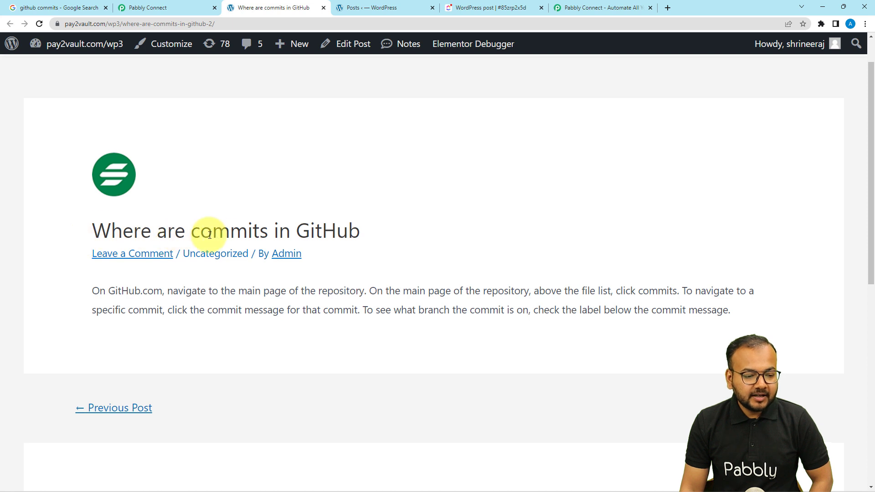
{"action": "scroll", "coordinate": [111, 290], "scroll_direction": "down", "scroll_amount": 1}
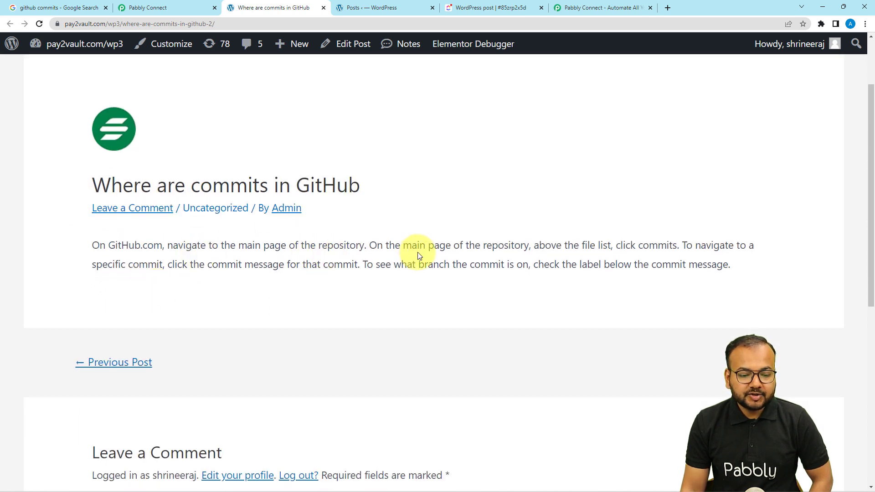
Compare the mapped Post Title and Post Content in Pabbly Connect with the WordPress posts list and the published post
{"action": "left_click", "coordinate": [167, 5]}
{"action": "scroll", "coordinate": [156, 127], "scroll_direction": "up", "scroll_amount": 18}
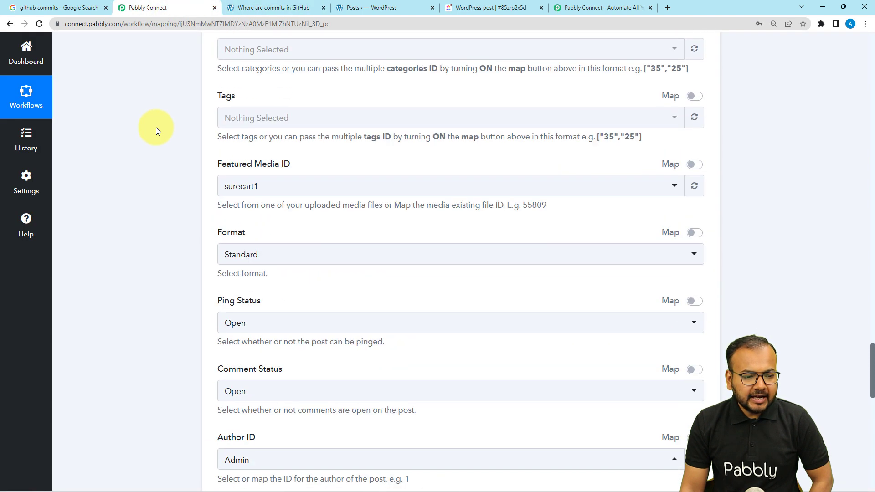
{"action": "scroll", "coordinate": [155, 127], "scroll_direction": "up", "scroll_amount": 7}
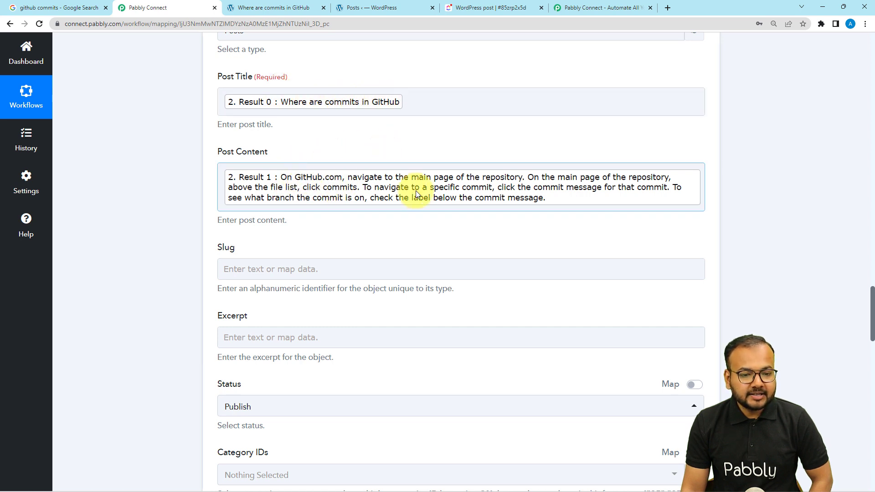
{"action": "scroll", "coordinate": [522, 99], "scroll_direction": "up", "scroll_amount": 3}
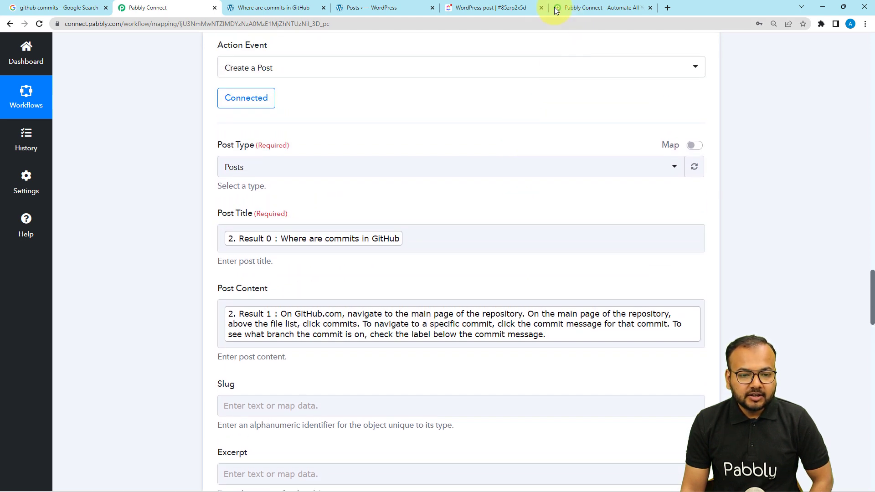
{"action": "left_click", "coordinate": [400, 8]}
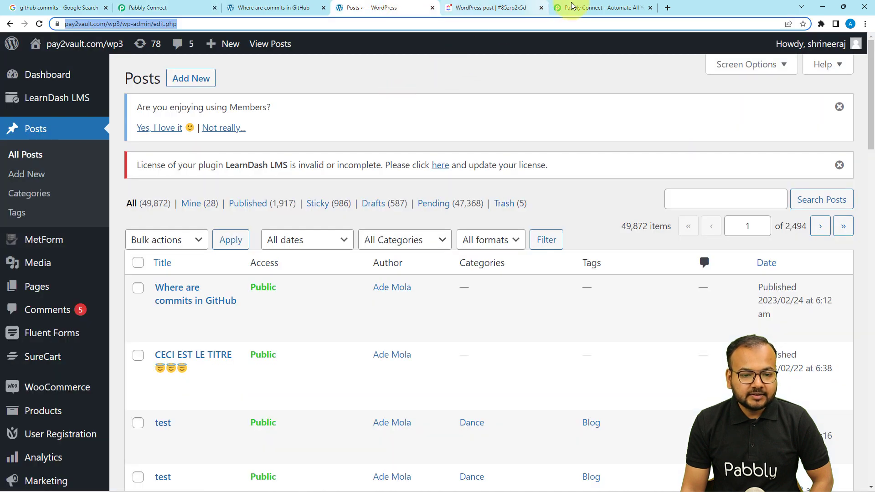
{"action": "left_click", "coordinate": [295, 8]}
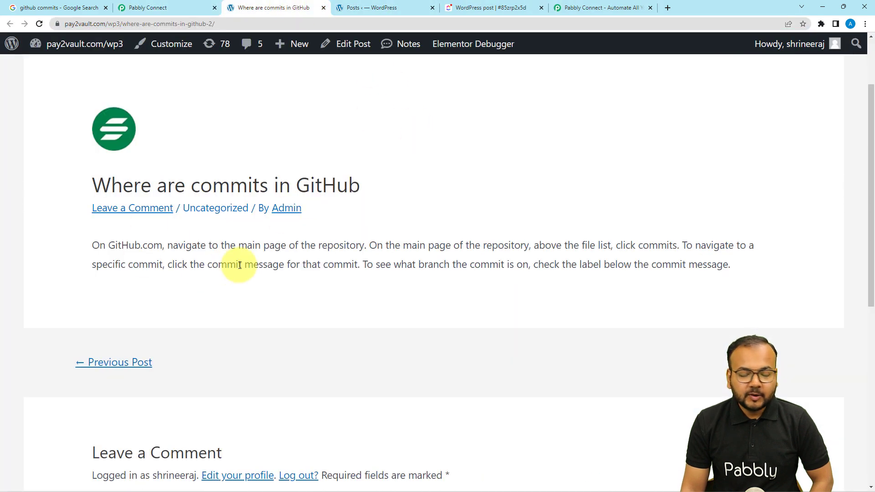
{"action": "left_click", "coordinate": [155, 9]}
{"action": "scroll", "coordinate": [149, 140], "scroll_direction": "down", "scroll_amount": 3}
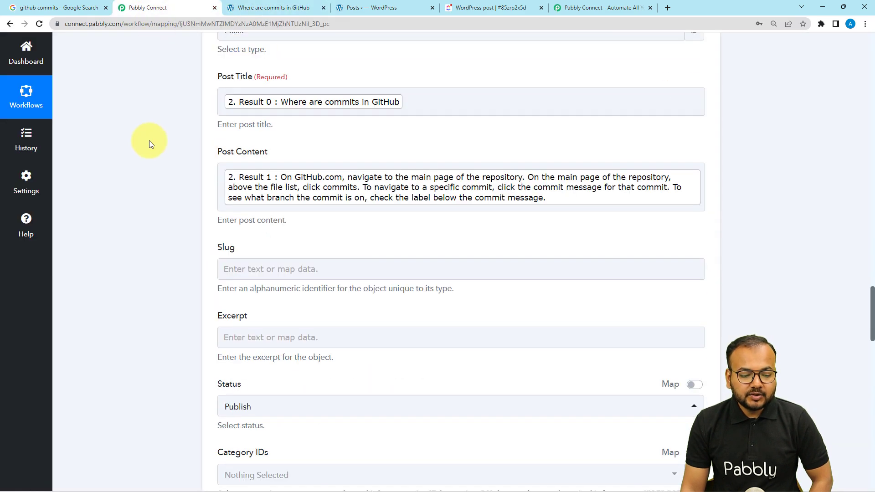
Collapse the WordPress Create a Post action and the ClickUp New Task trigger in the workflow
{"action": "scroll", "coordinate": [149, 141], "scroll_direction": "up", "scroll_amount": 7}
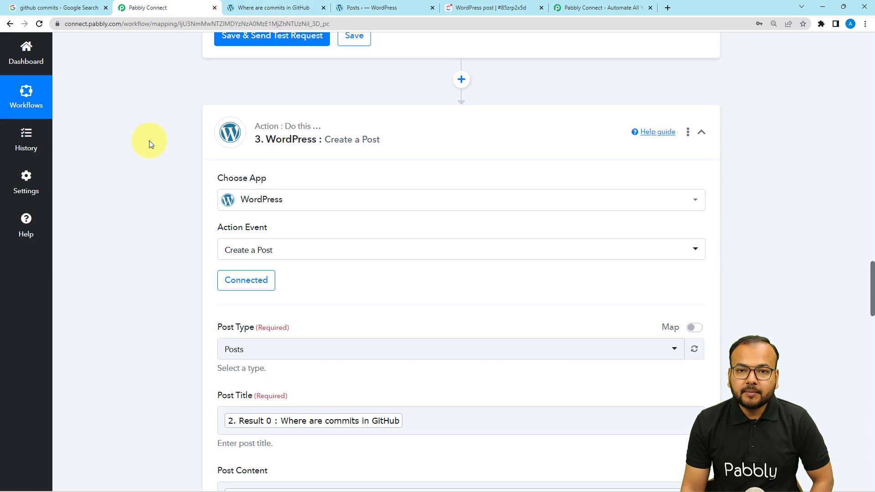
{"action": "left_click", "coordinate": [400, 143]}
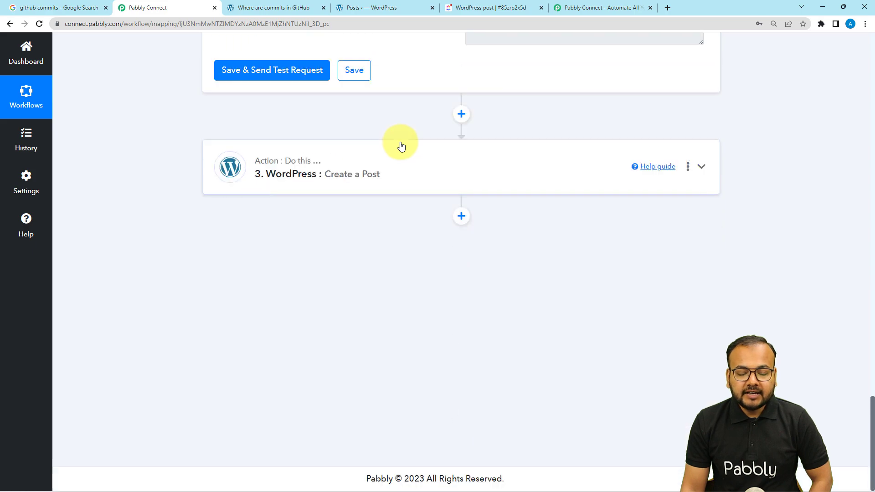
{"action": "scroll", "coordinate": [413, 180], "scroll_direction": "up", "scroll_amount": 15}
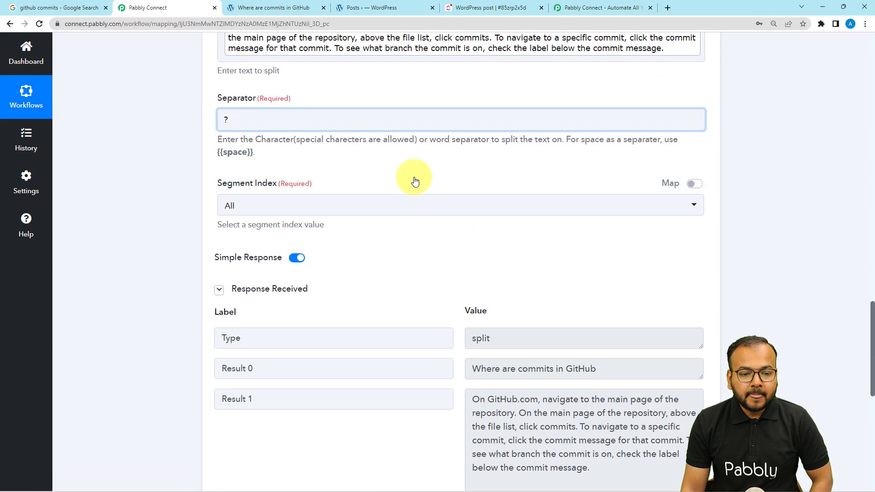
{"action": "scroll", "coordinate": [424, 119], "scroll_direction": "up", "scroll_amount": 15}
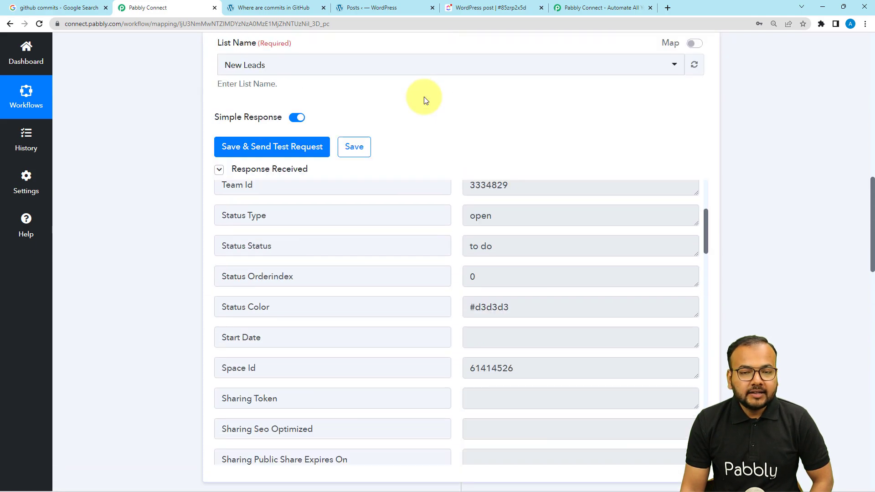
{"action": "scroll", "coordinate": [424, 96], "scroll_direction": "up", "scroll_amount": 5}
{"action": "left_click", "coordinate": [412, 190]}
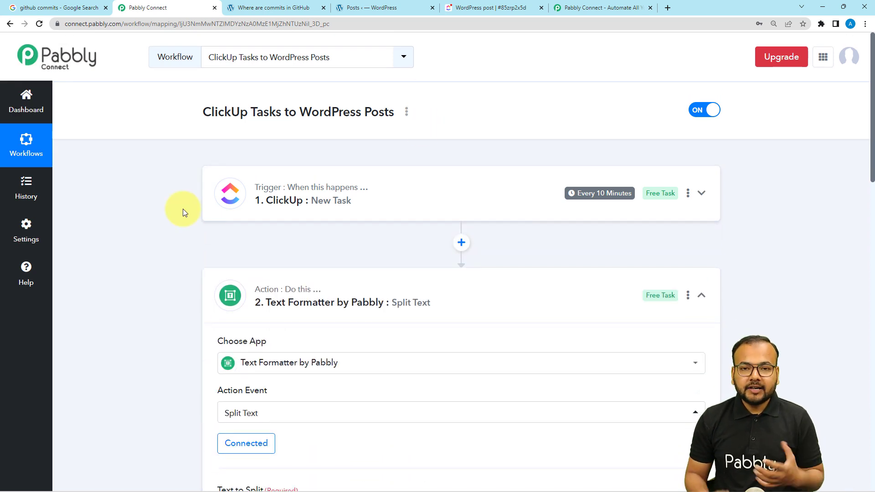
Check the source text in the ClickUp task "WordPress post" and return to the Pabbly Connect workflow
{"action": "left_click", "coordinate": [487, 6]}
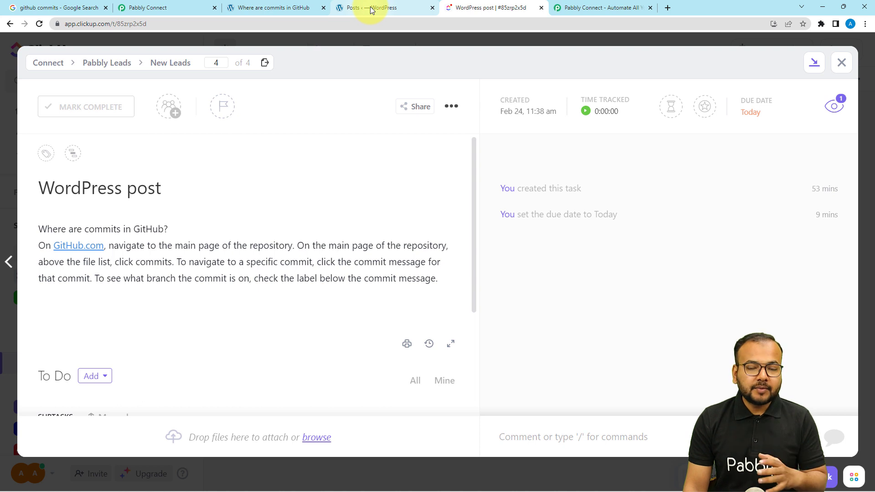
{"action": "left_click", "coordinate": [194, 5]}
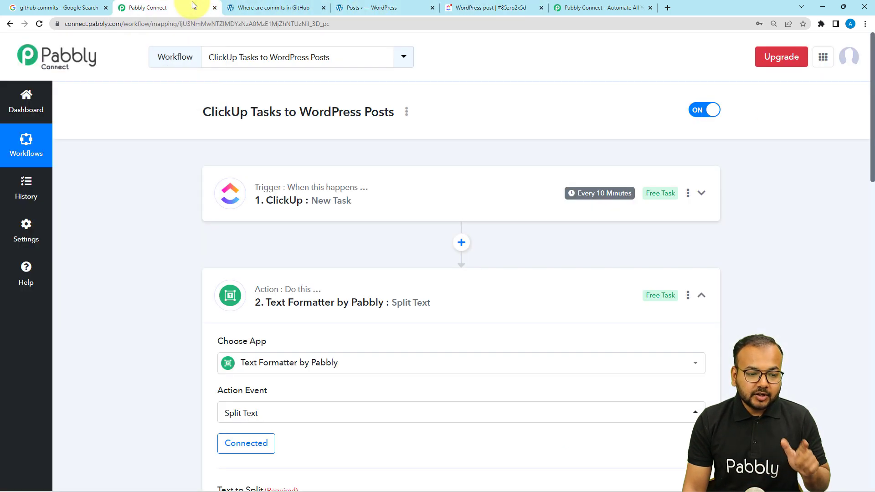